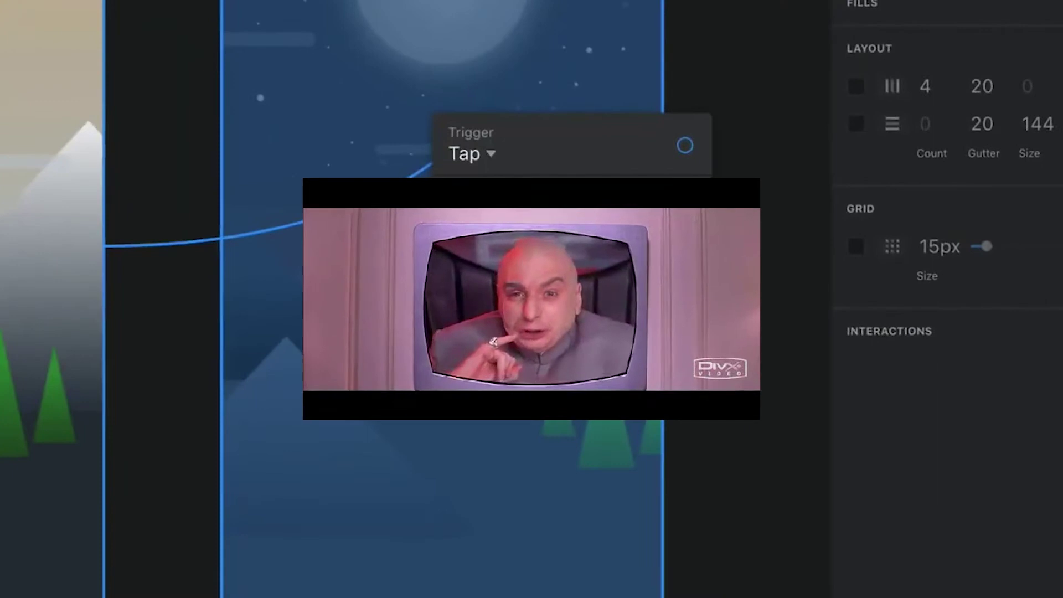
Step: Switch the Tap transition to Motion, preview day-to-night, and select the Camera, Alarm and Golden Hour layers
click(592, 209)
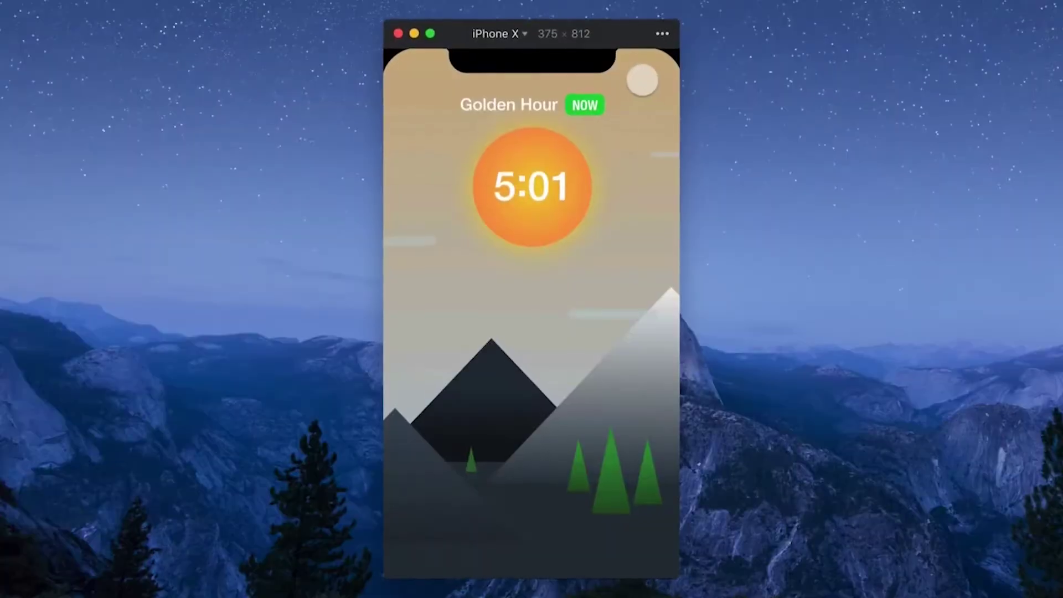
drag(643, 80, 574, 568)
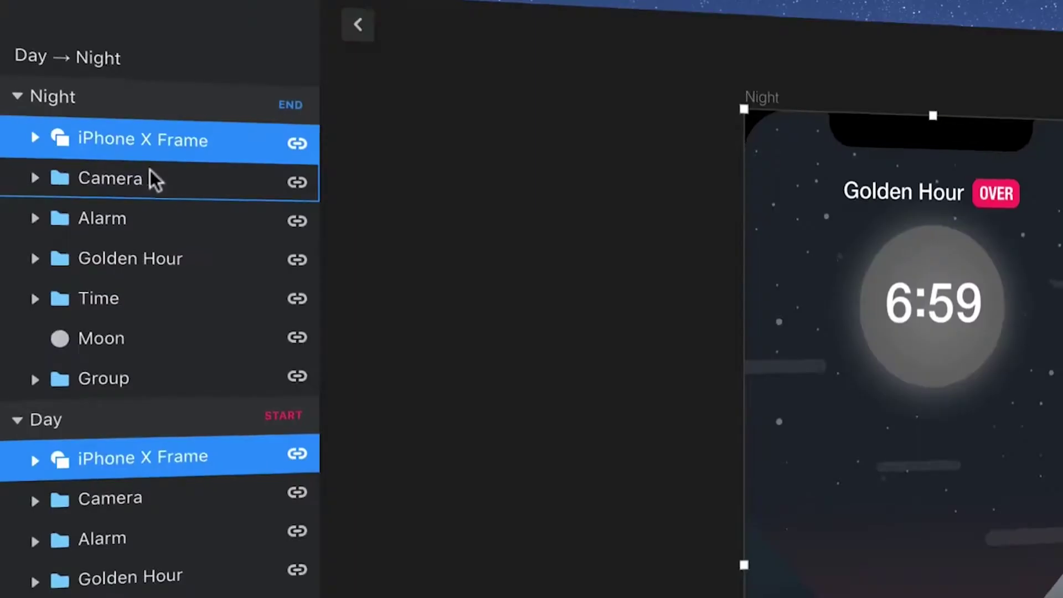
click(148, 176)
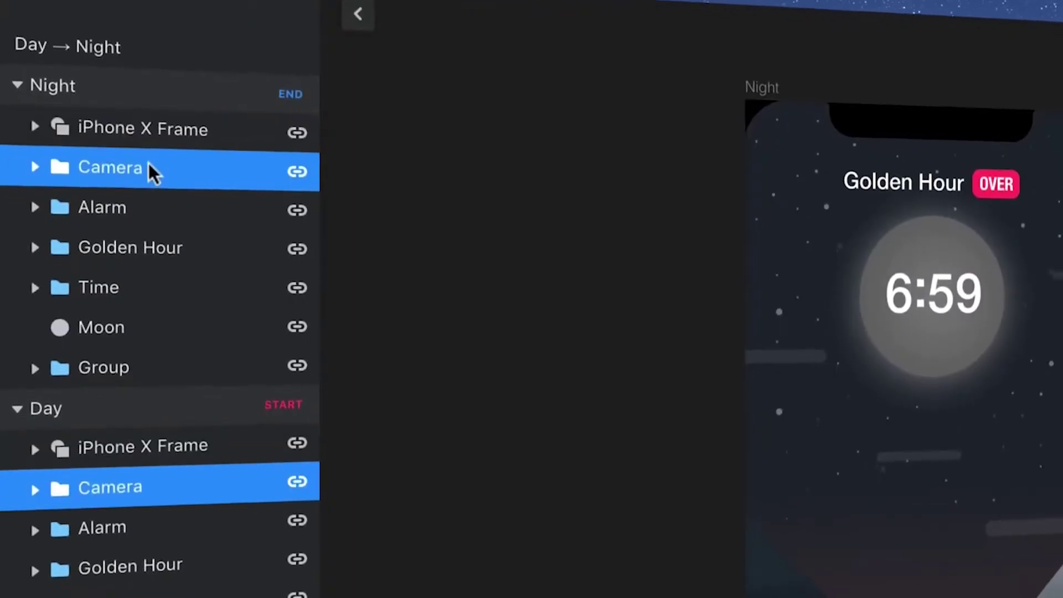
click(160, 200)
click(174, 221)
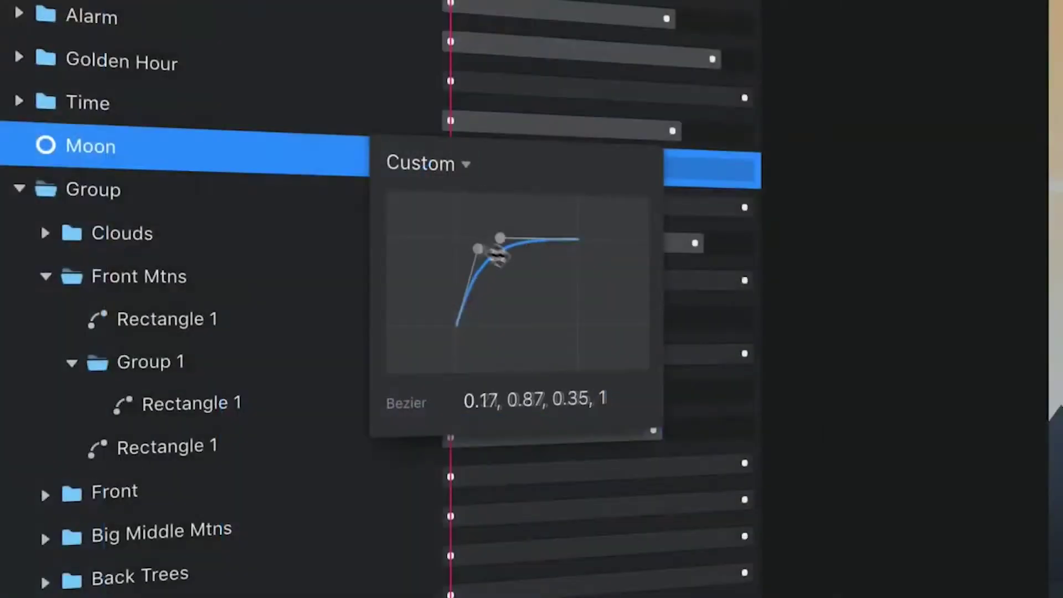
Step: Reshape the easing into a custom Bezier curve of 0.79, -0.05, 0.35, 1
drag(482, 247, 554, 332)
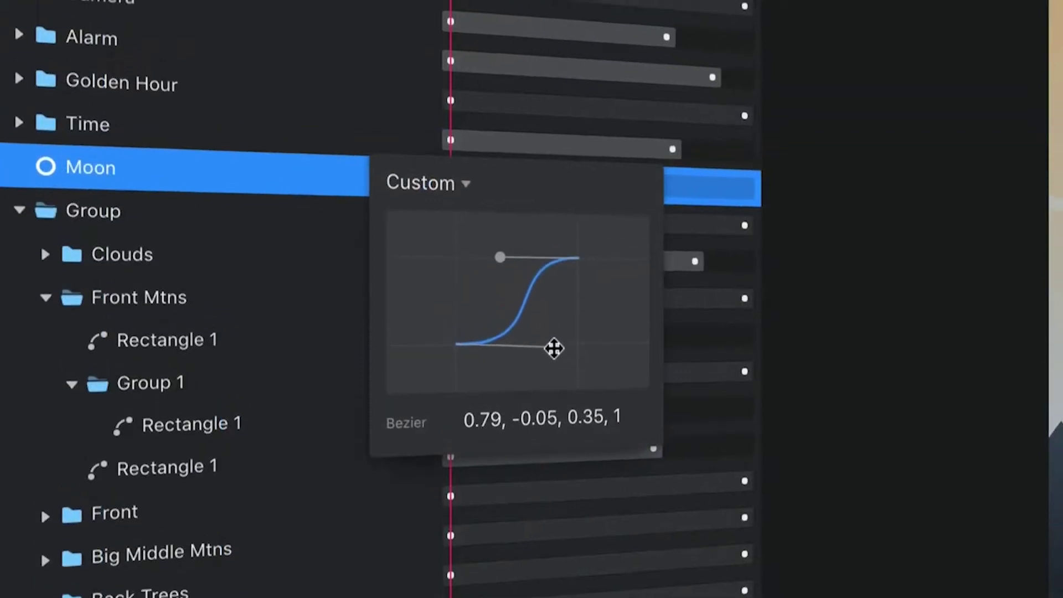
click(510, 72)
click(511, 72)
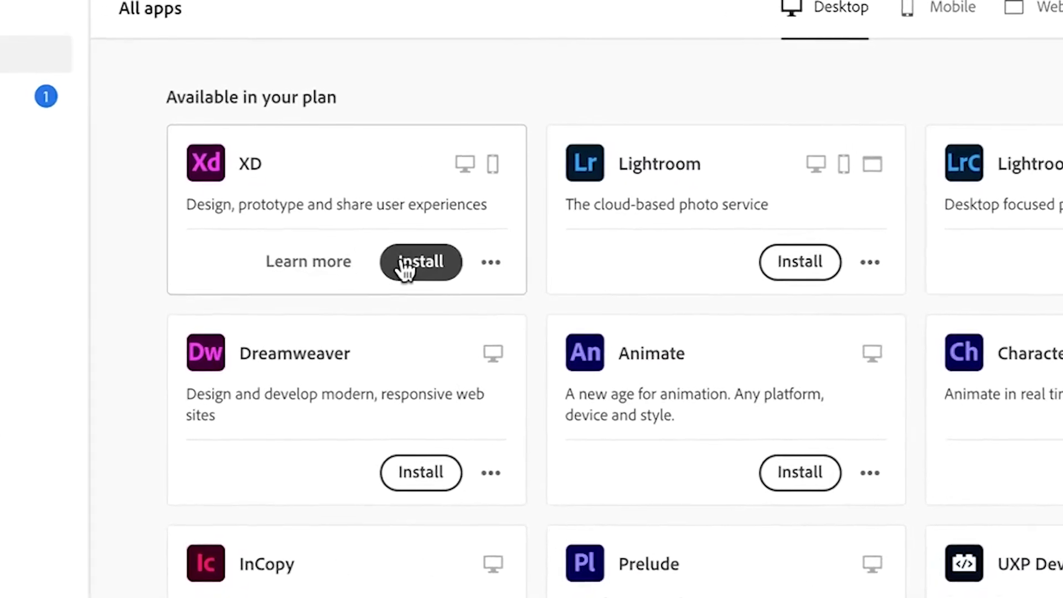
Step: Install Adobe XD from the Creative Cloud All apps list
click(417, 274)
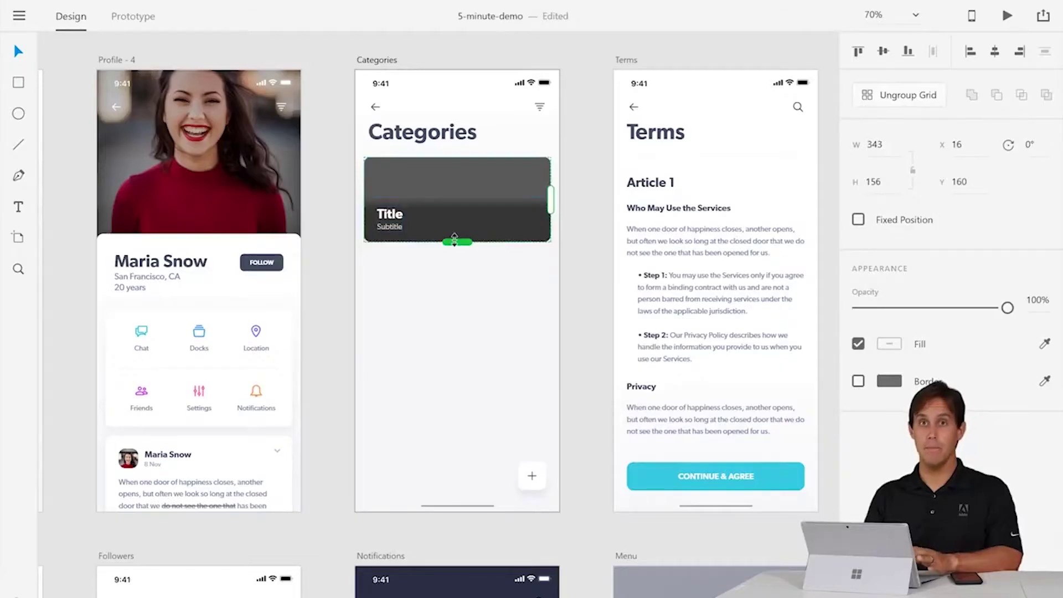
Step: Extend the Categories repeat grid down with more Title cards and list the assets by name
drag(443, 328, 467, 538)
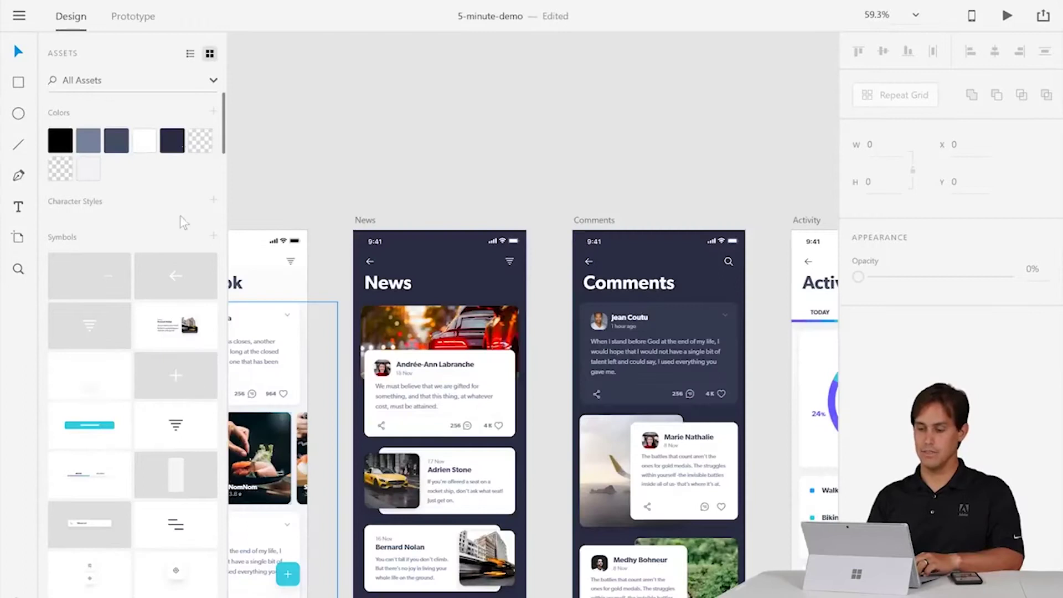
click(191, 54)
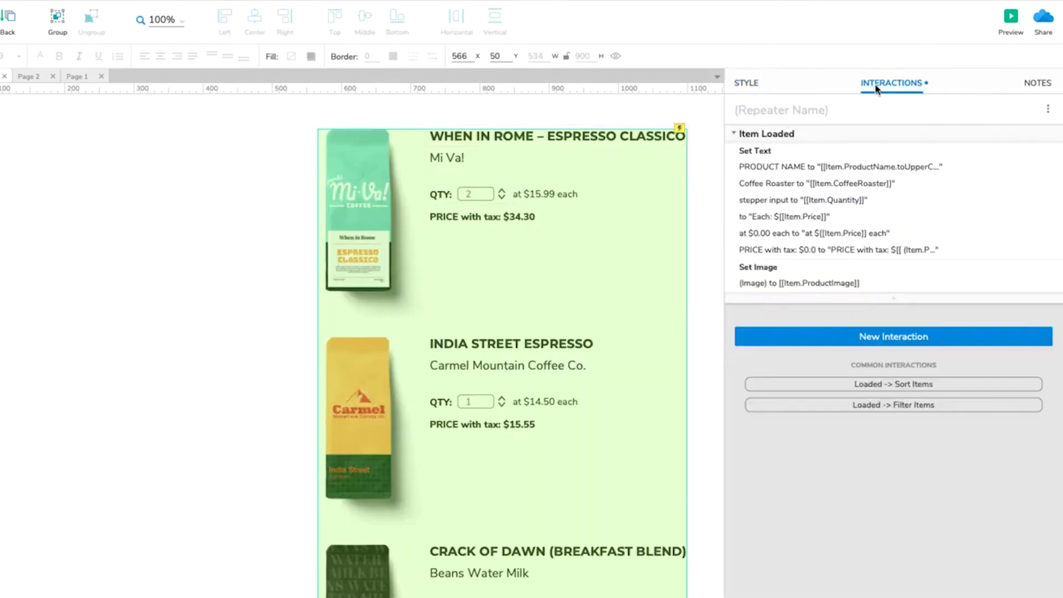
Step: Open the repeater's Item Loaded PRODUCT NAME Set Text action for editing
click(881, 168)
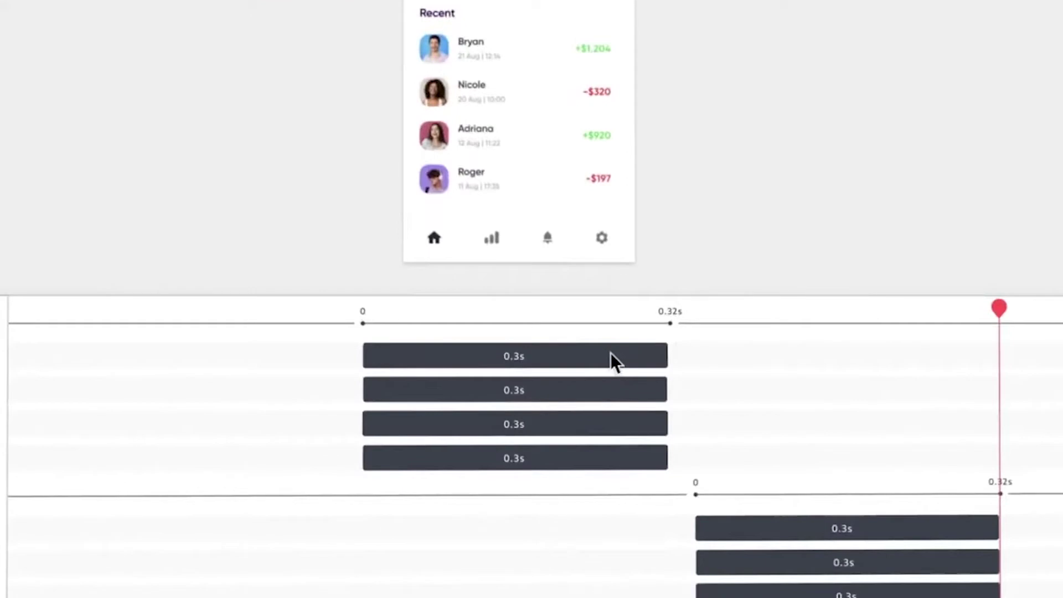
Step: Inspect Card 1's Move (X 23.33 to 385, 0.3s, Ease In Out Cubic) and scrub to preview
click(611, 355)
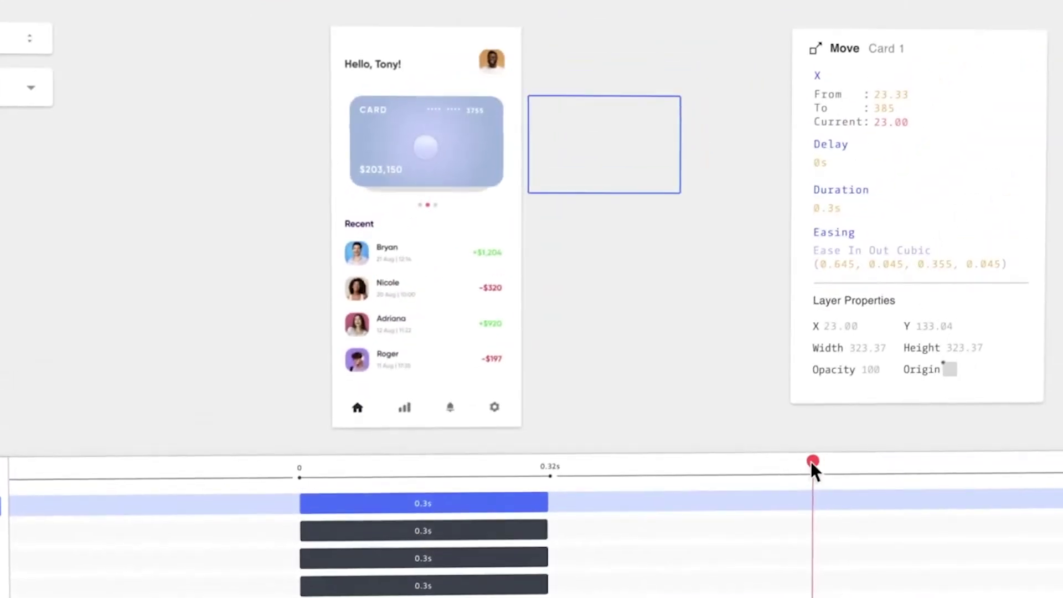
drag(833, 448, 305, 464)
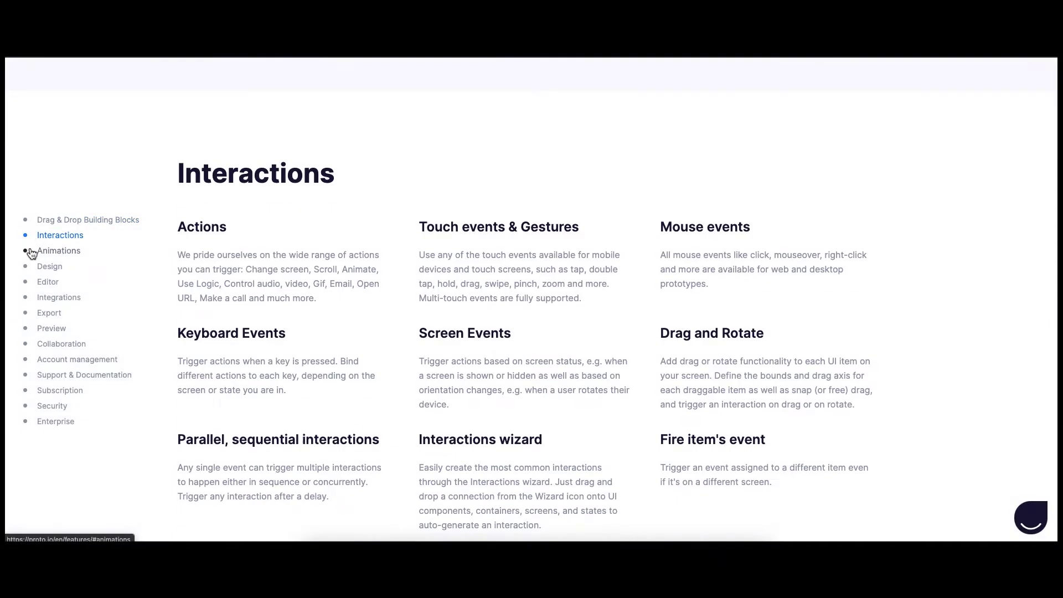
Step: Jump through Interactions, Animations, Editor, Export, Preview, Account management, Subscription and Security sections
click(27, 250)
click(28, 266)
click(28, 281)
click(29, 312)
click(28, 328)
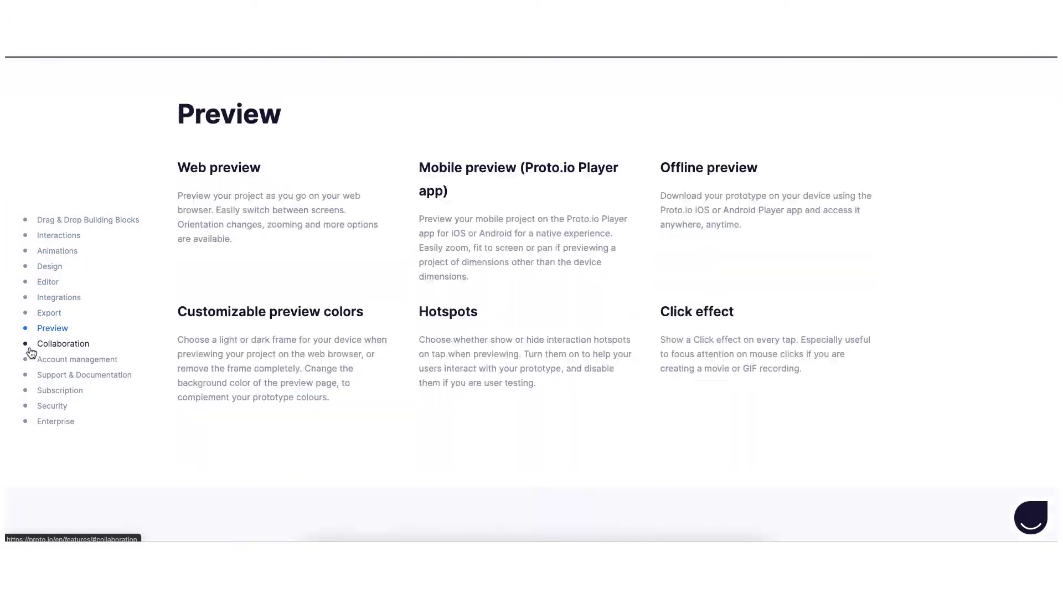
click(29, 359)
click(29, 390)
click(30, 406)
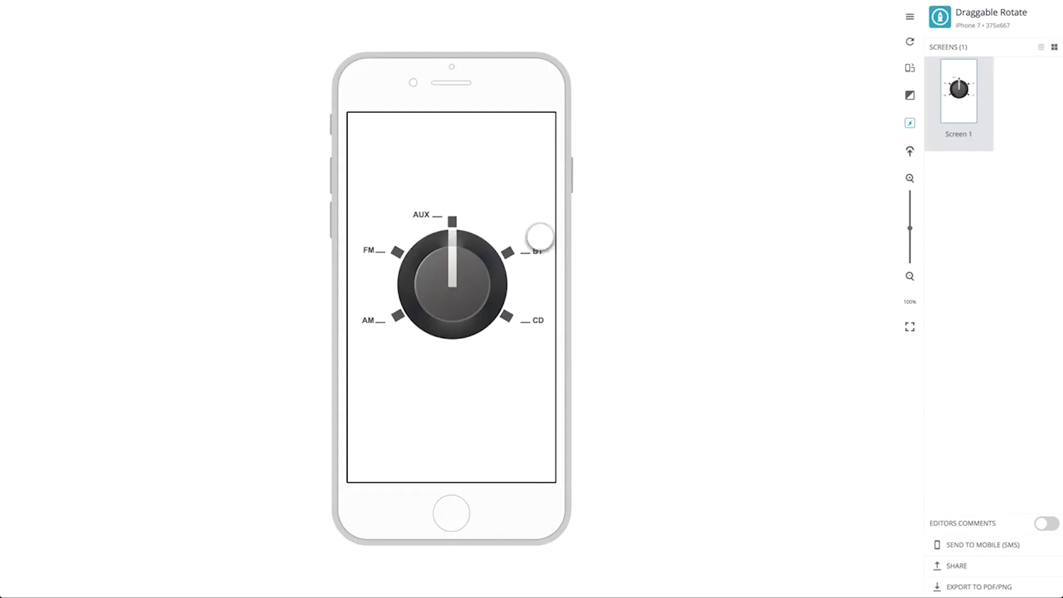
Step: Turn the preview's rotary knob, then start a new state transition from the splash screen's State 1
drag(449, 250, 419, 278)
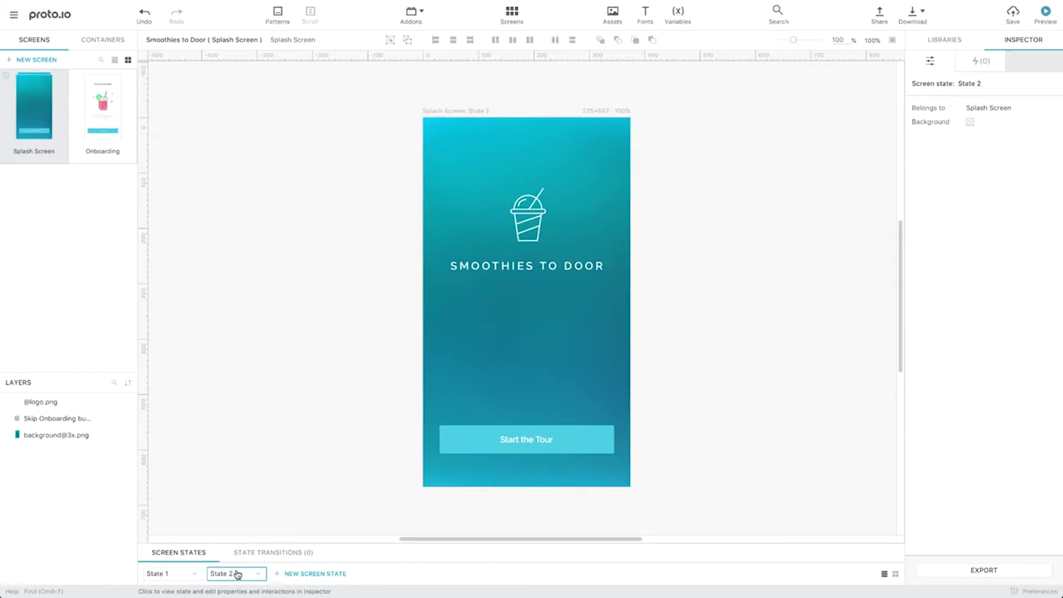
click(177, 574)
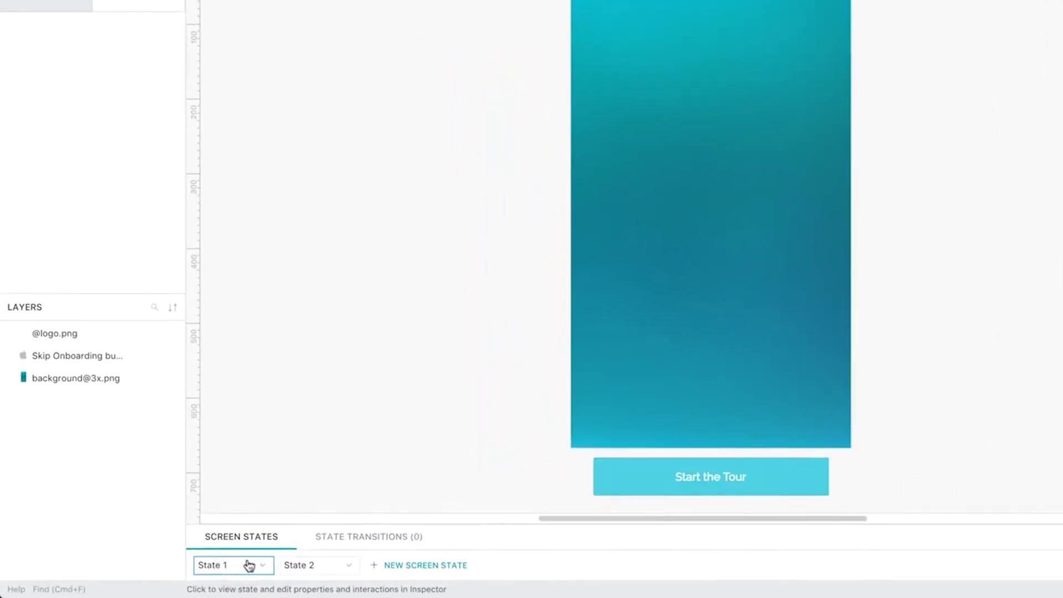
click(332, 538)
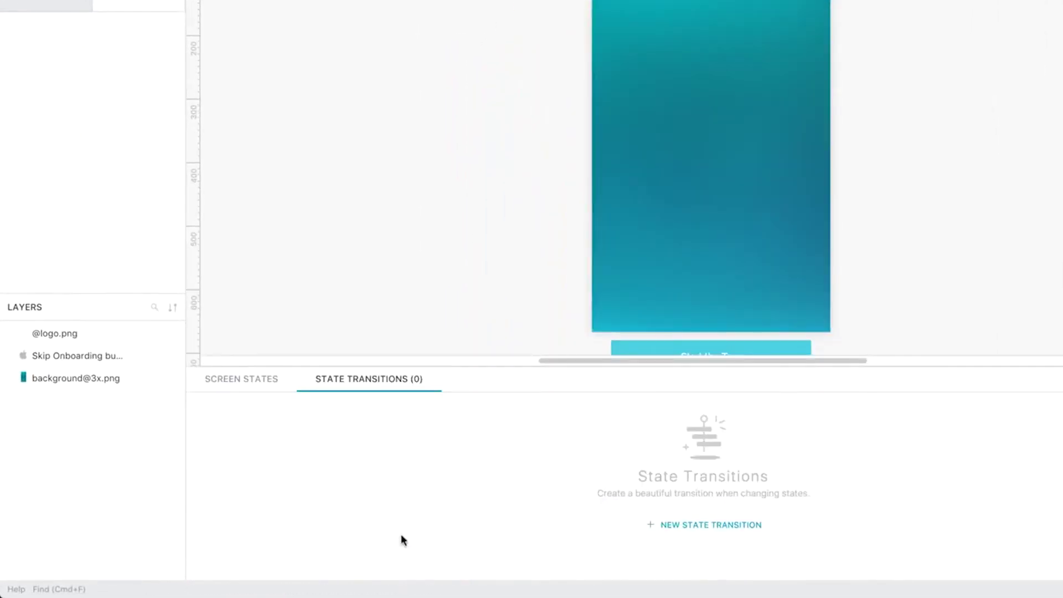
click(663, 526)
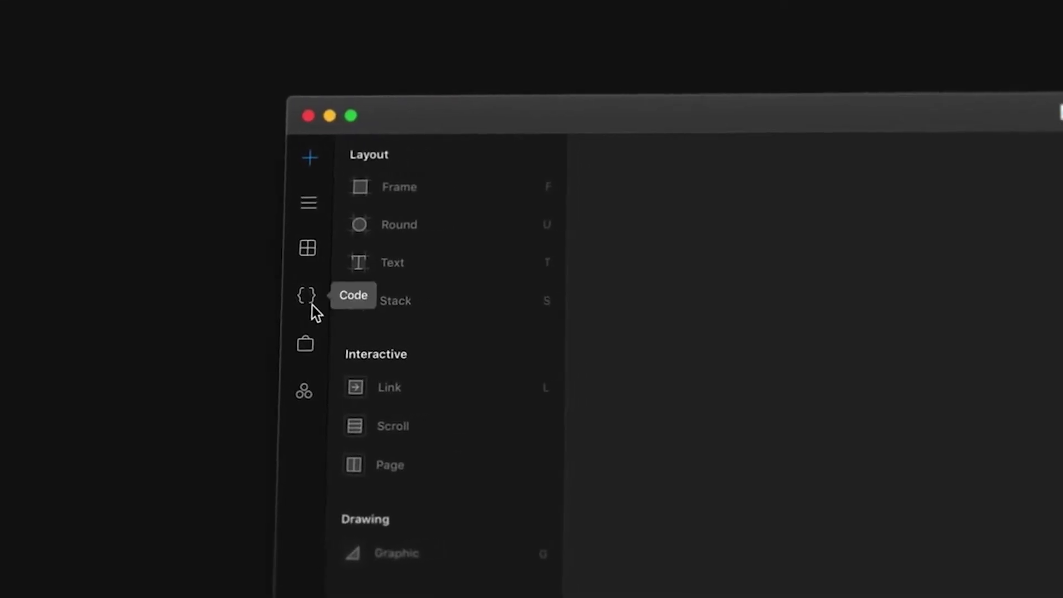
Step: Open Sequence.tsx from the code files and type 'export function' on line 4
click(310, 301)
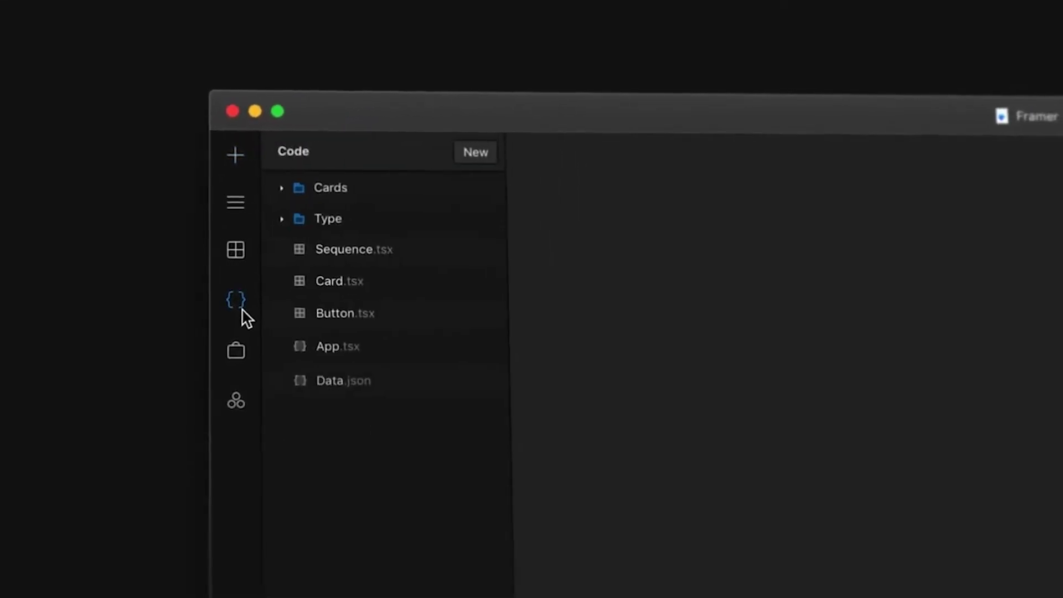
click(418, 261)
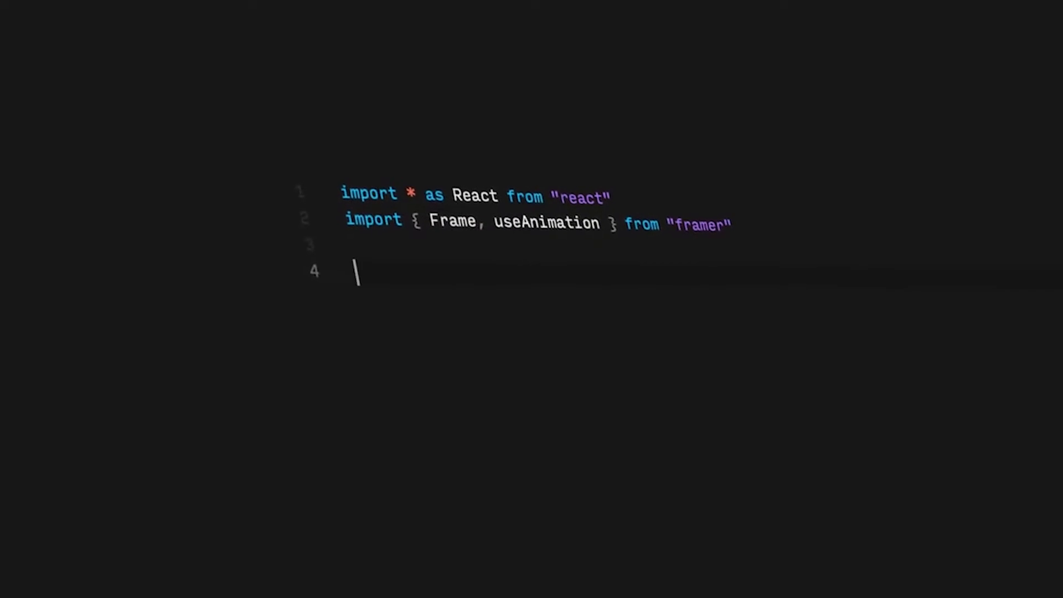
text(export)
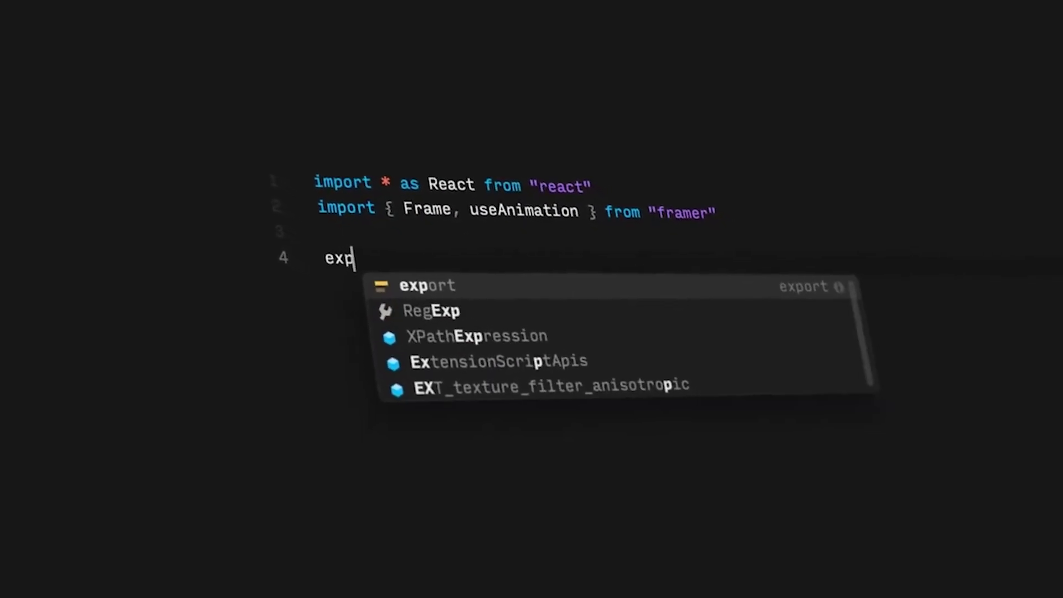
text( function Sequence() {)
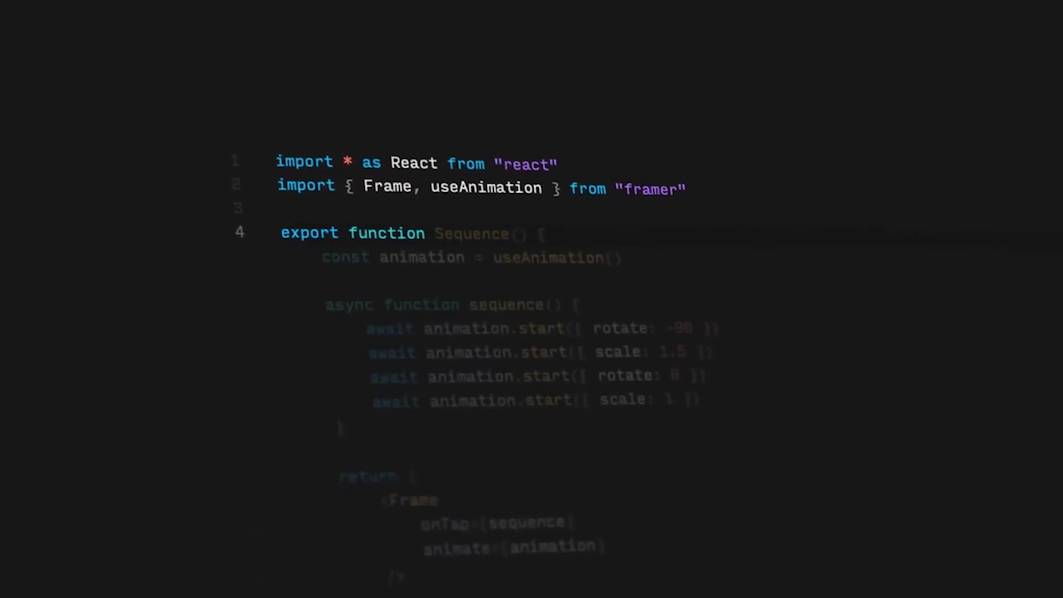
mouse_move(471, 184)
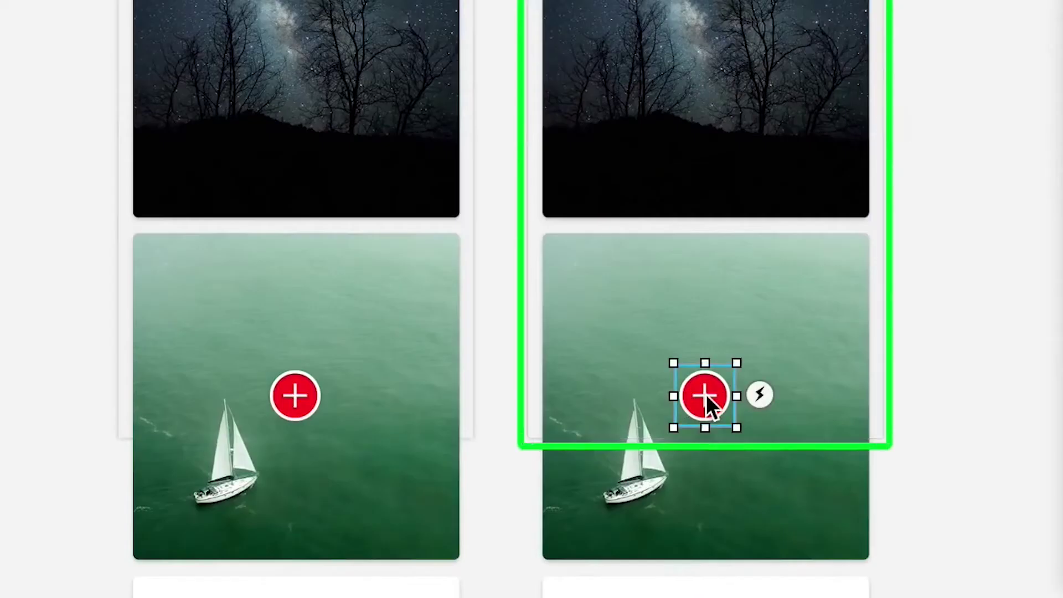
Step: Rotate the red plus into an X and link its tap back to the first artboard
drag(737, 427, 687, 437)
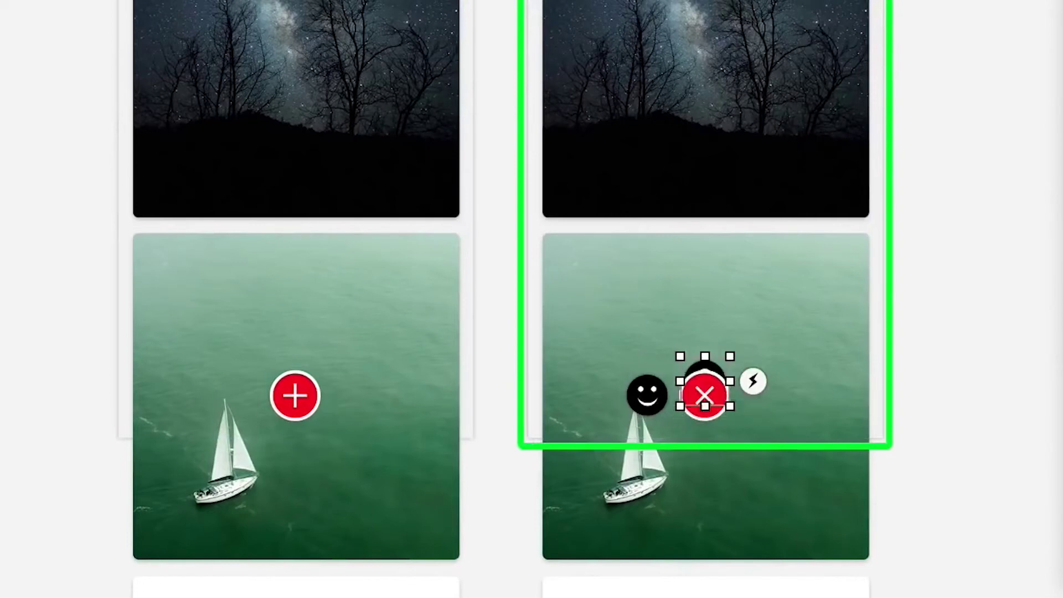
click(722, 401)
click(774, 395)
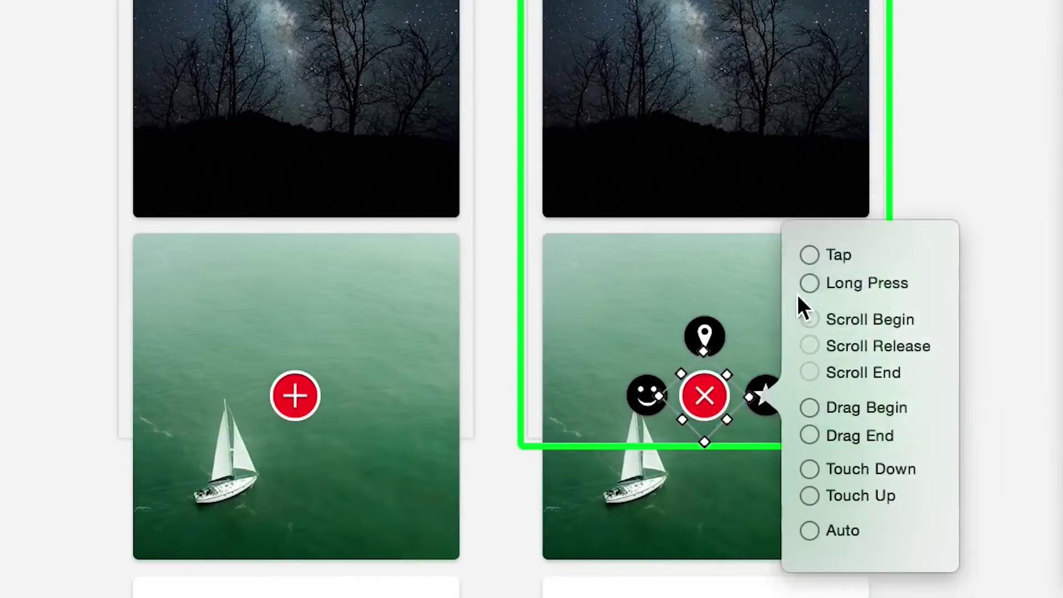
click(810, 254)
click(299, 272)
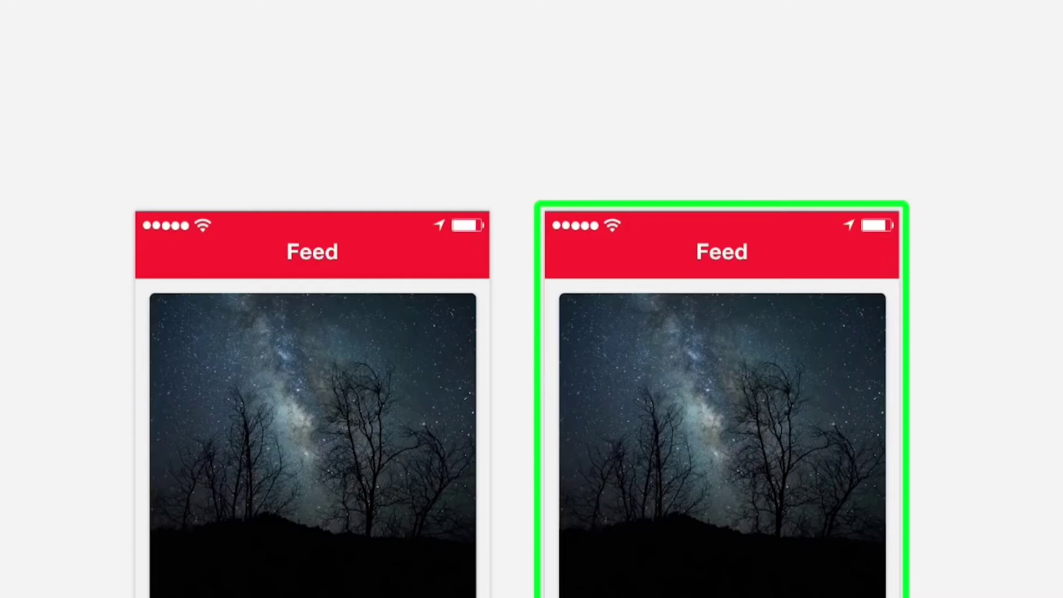
Step: Link a tap on the left artboard's red plus to the right artboard and test it
click(295, 394)
click(386, 365)
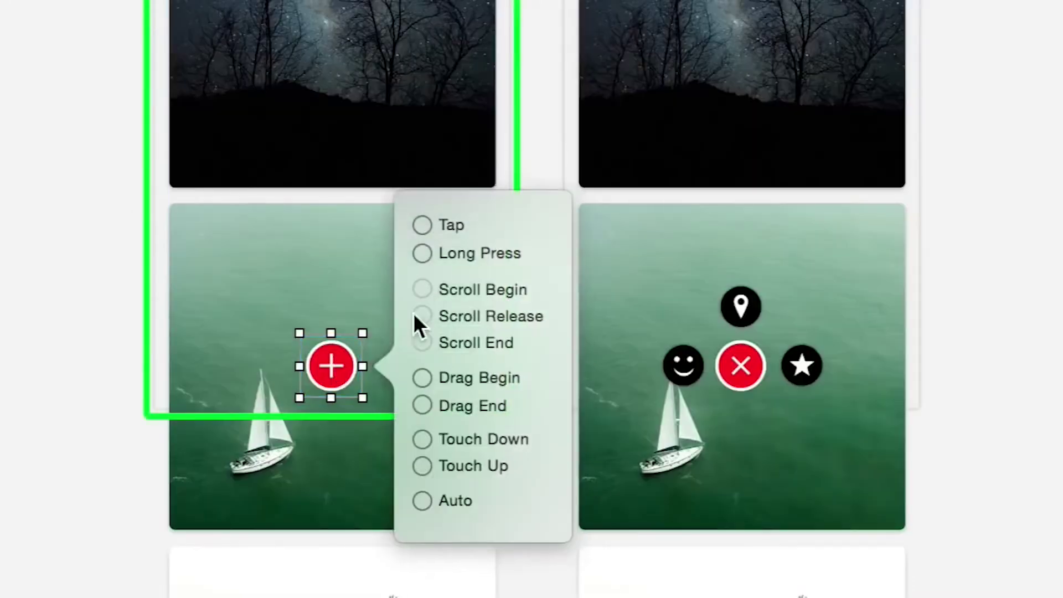
drag(417, 220, 699, 245)
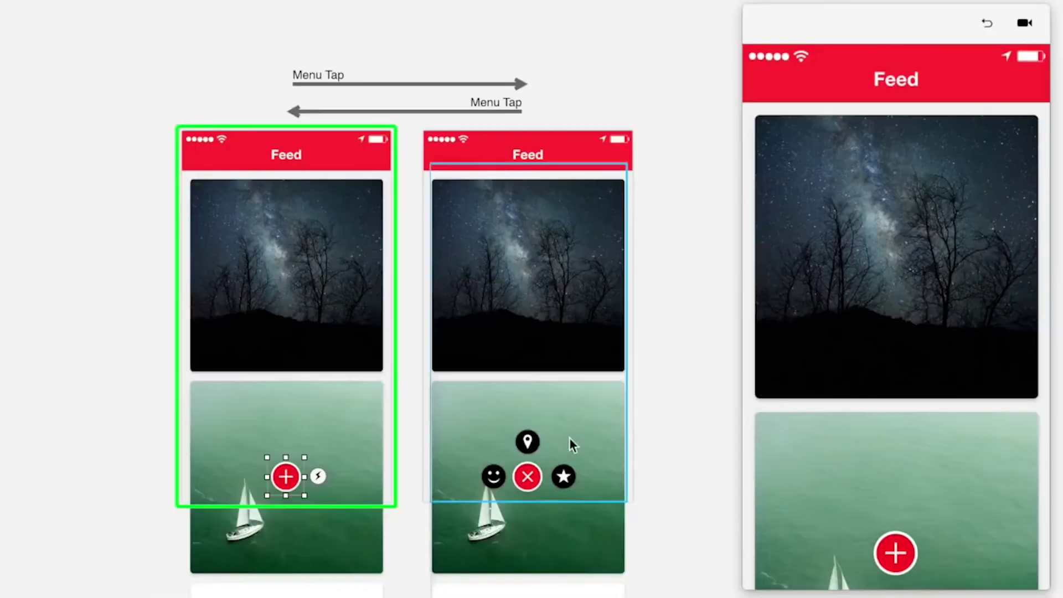
click(895, 553)
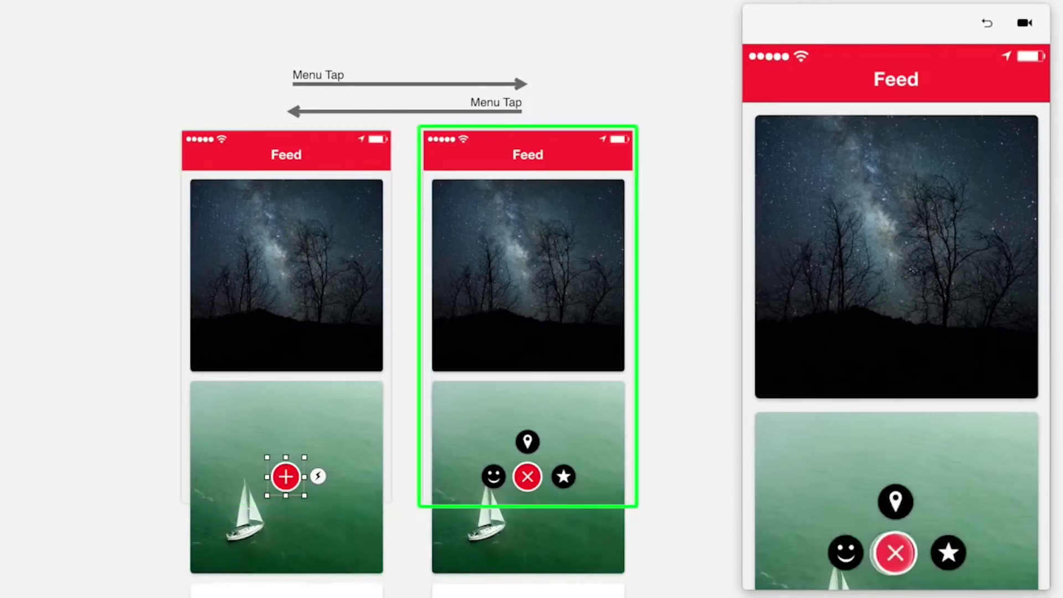
click(895, 553)
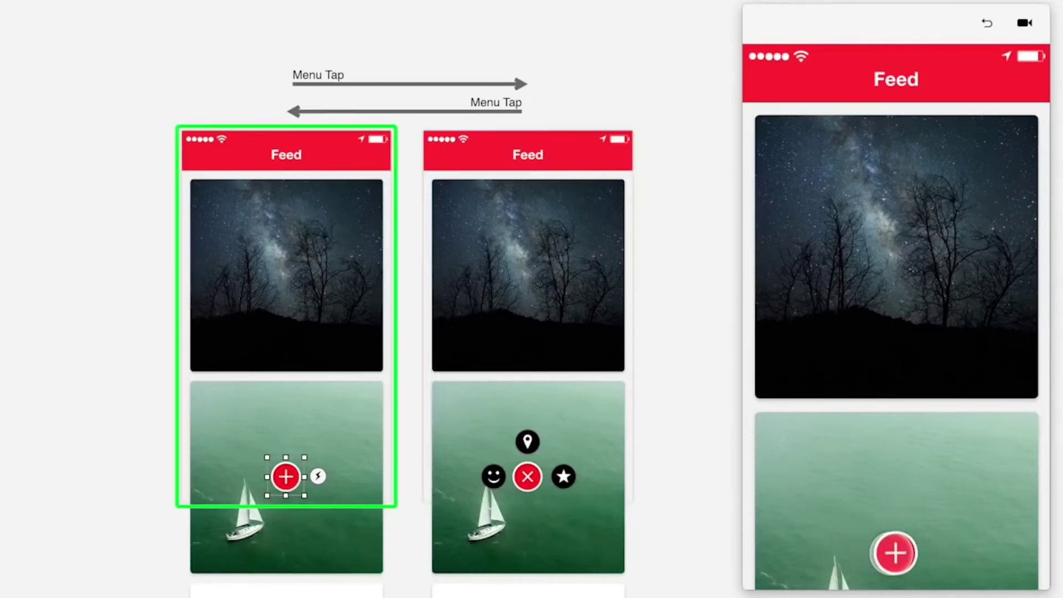
Step: Delay the Location Y and Star X keyframes in the Menu Tap timeline and test
click(441, 87)
drag(396, 560, 444, 560)
drag(405, 581, 512, 587)
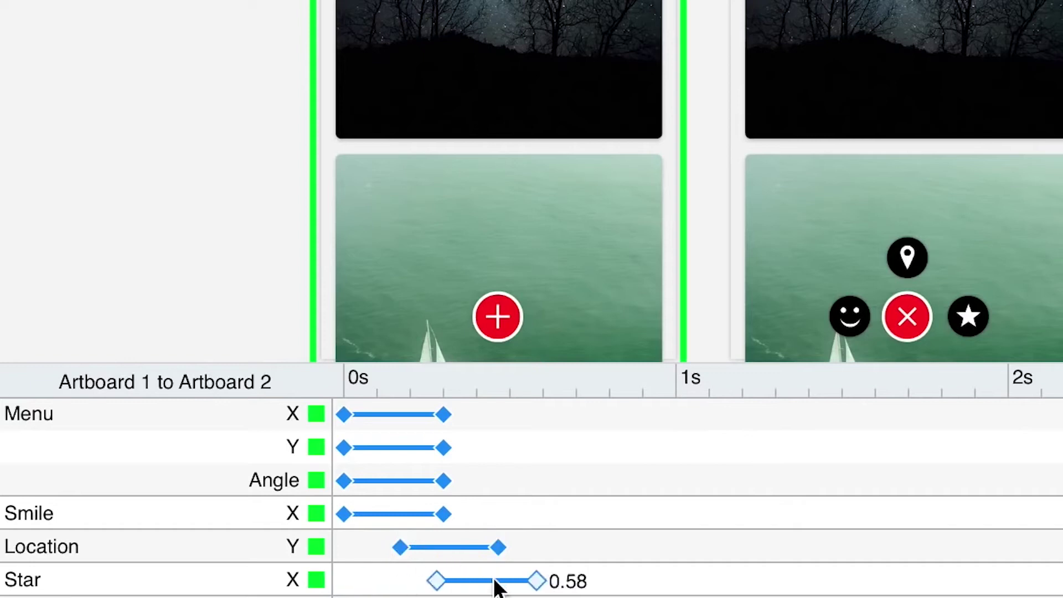
click(819, 284)
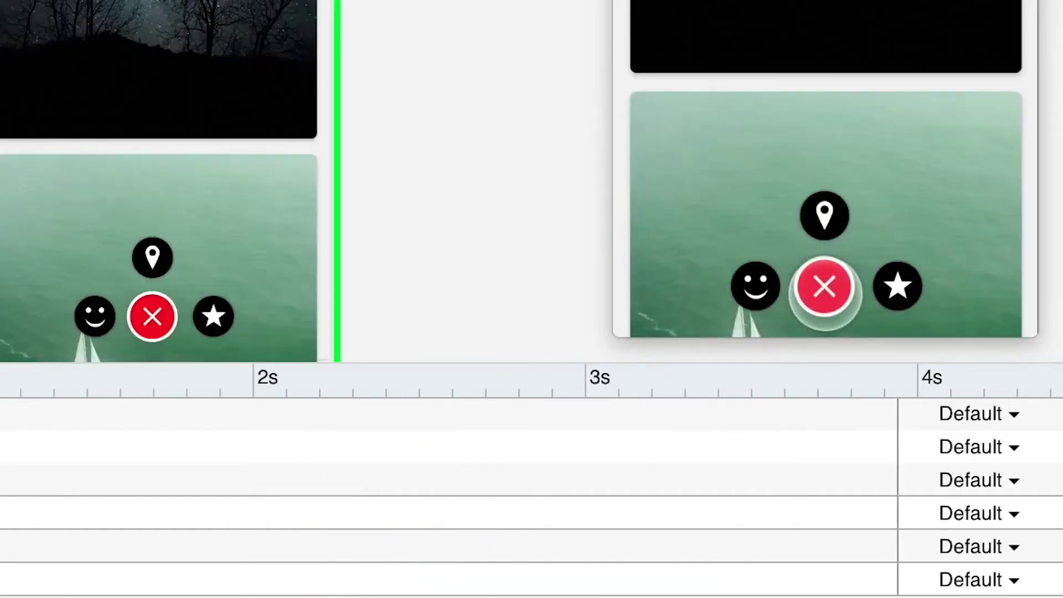
click(824, 286)
Step: Switch the menu animation's curve to Spring and check it in the preview
click(987, 511)
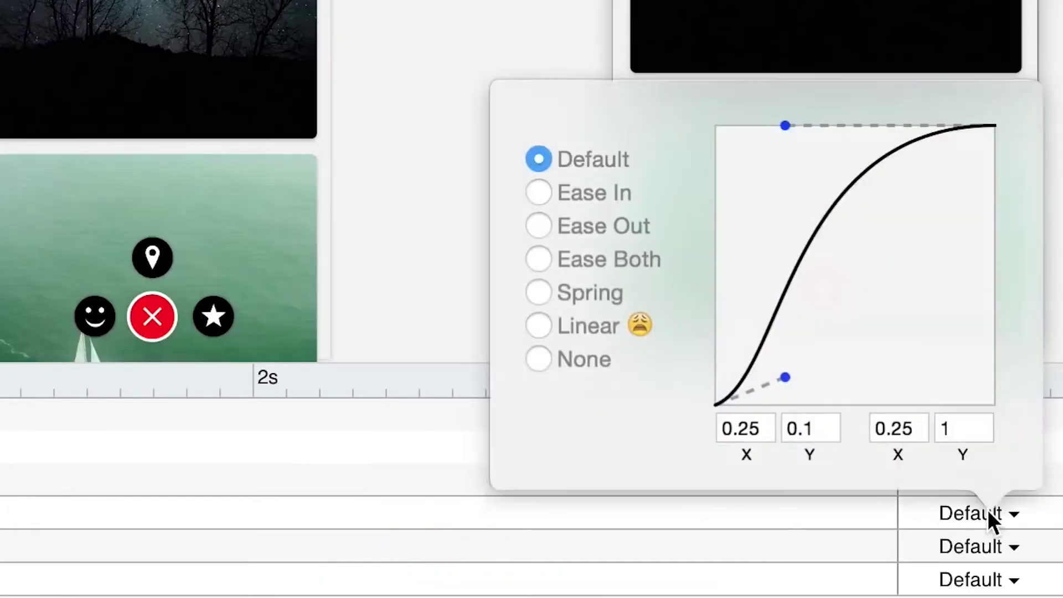
click(541, 293)
click(824, 285)
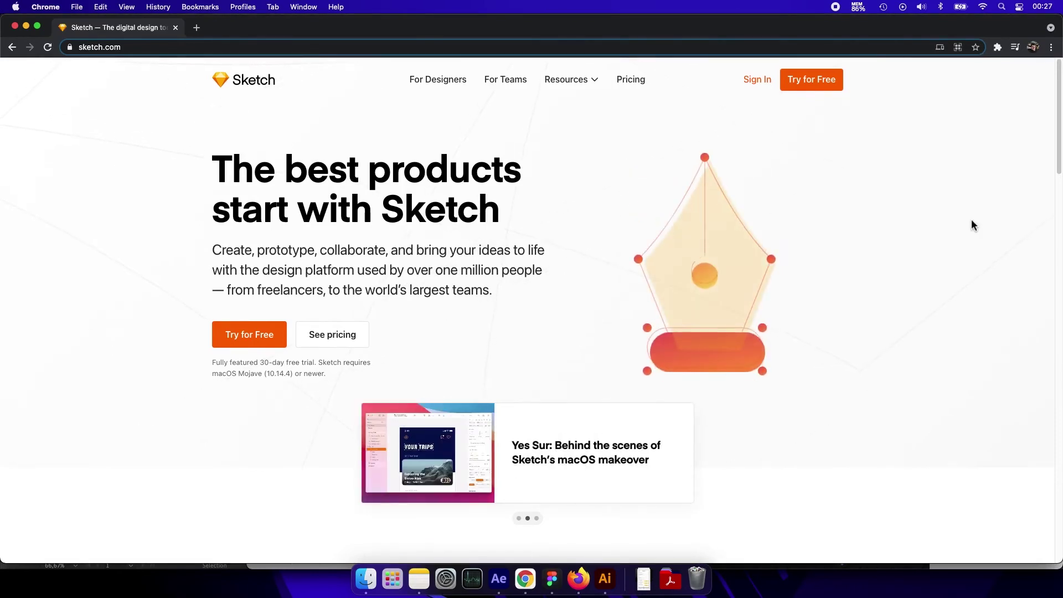
Step: Scroll through the Sketch homepage's design, feature and collaboration sections and back up
scroll(972, 220, down, 5)
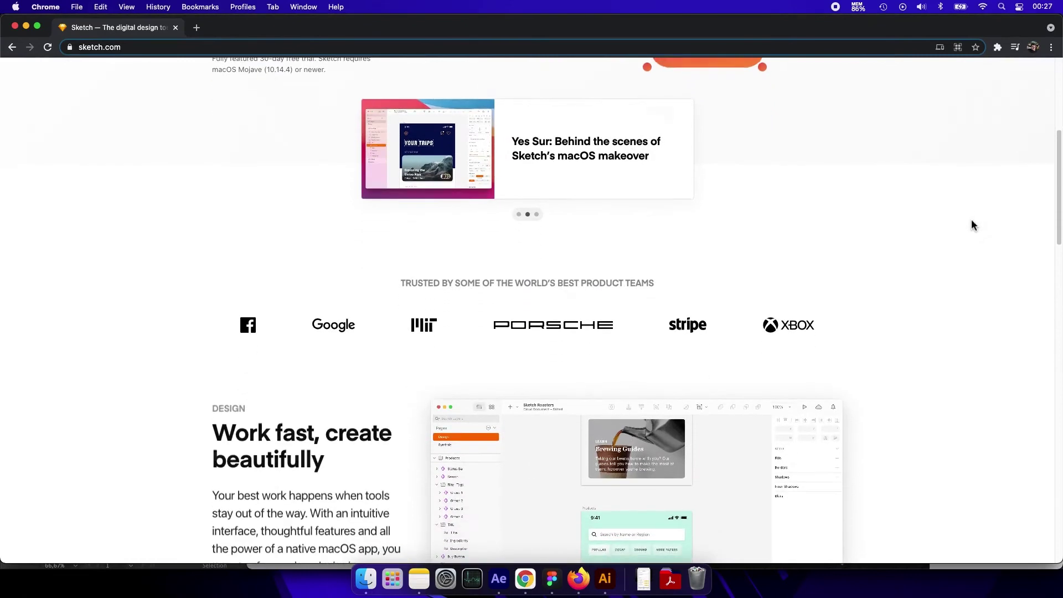
scroll(973, 224, down, 4)
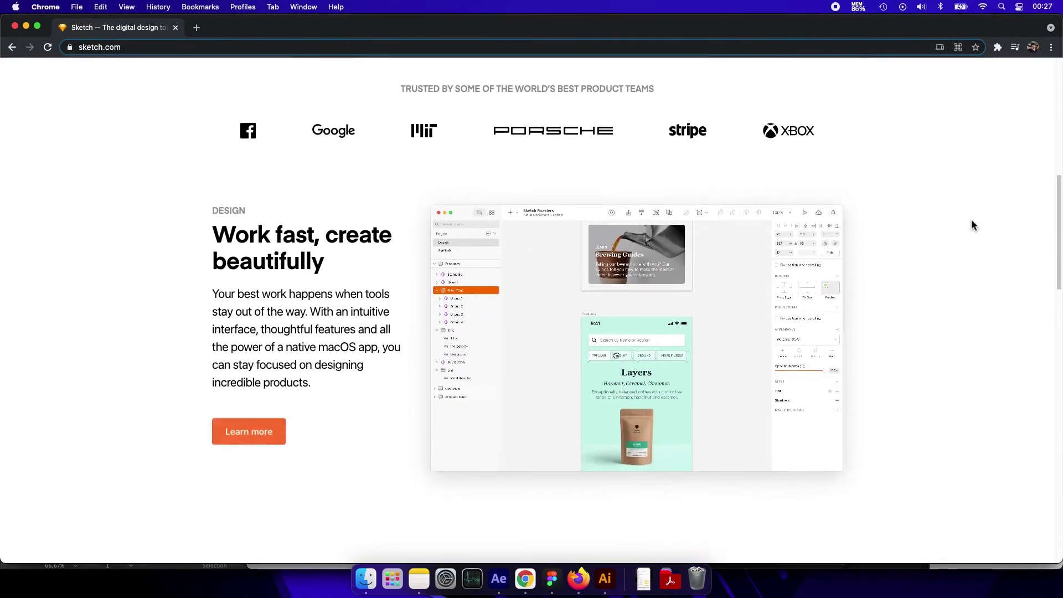
scroll(973, 224, down, 4)
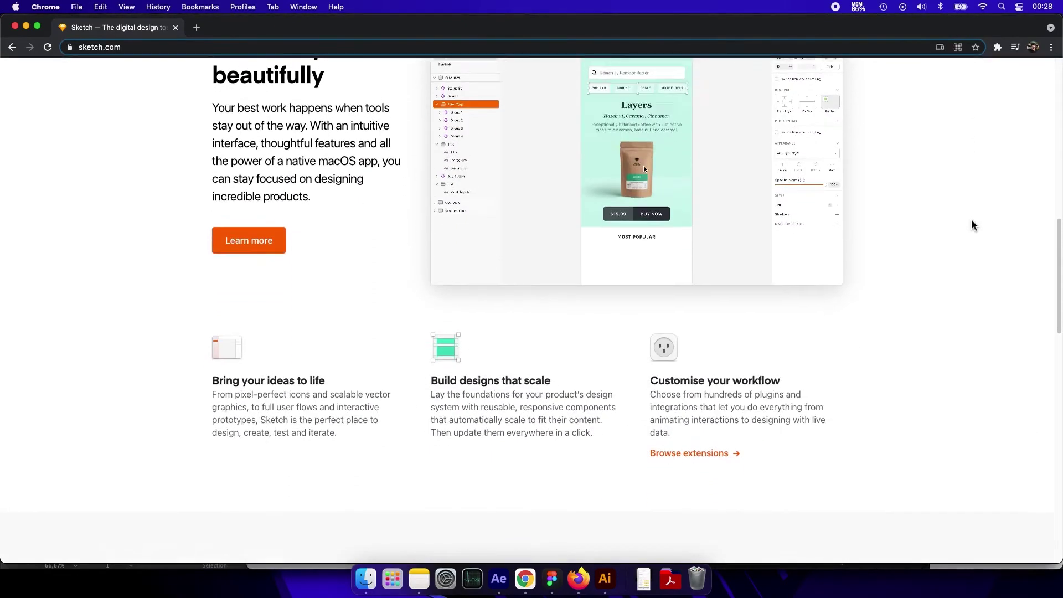
scroll(974, 224, down, 10)
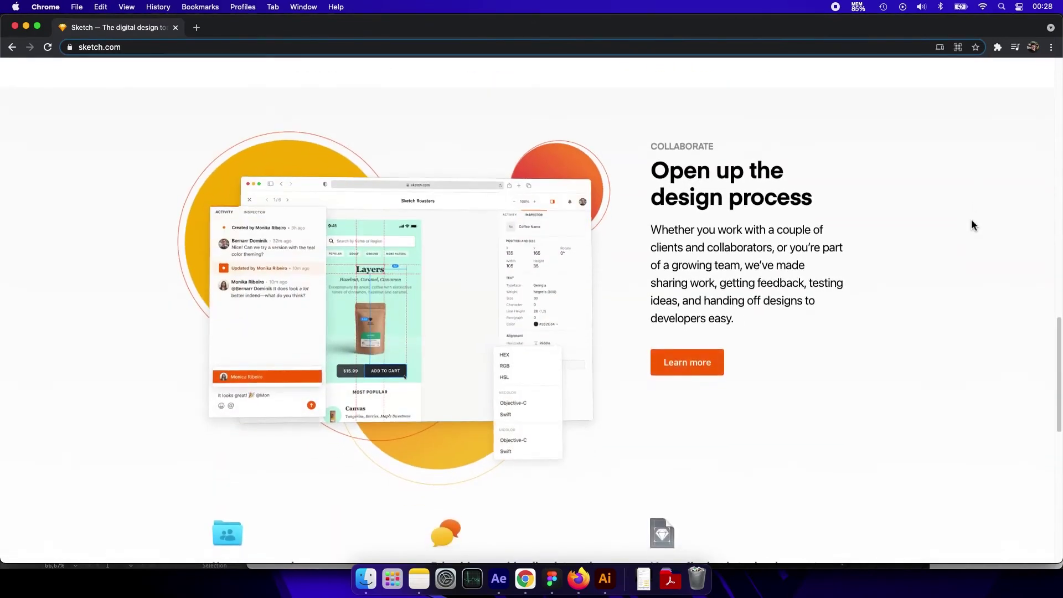
scroll(973, 225, down, 8)
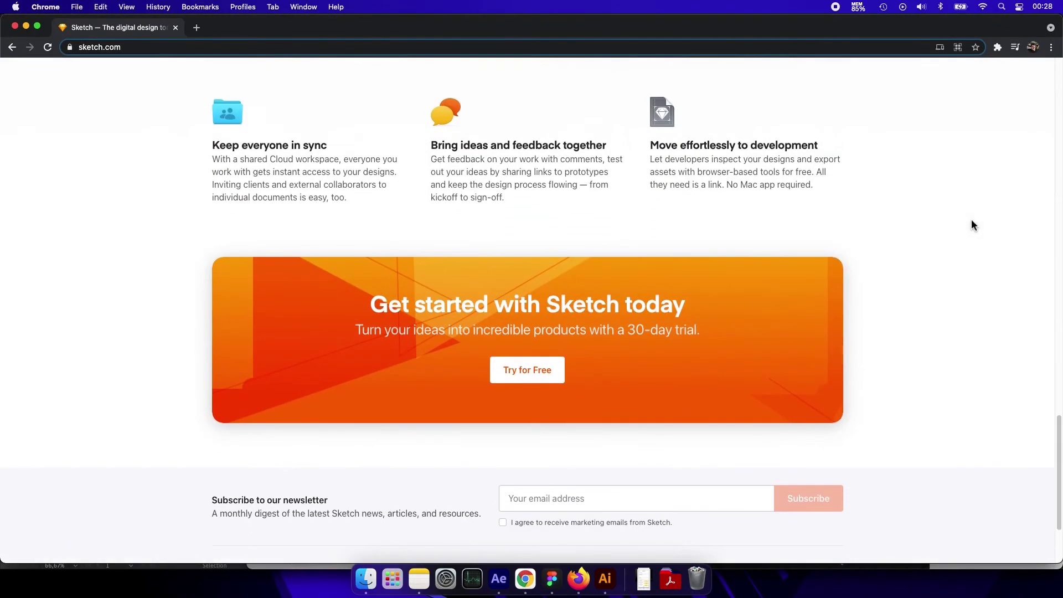
scroll(974, 225, down, 3)
scroll(973, 224, up, 20)
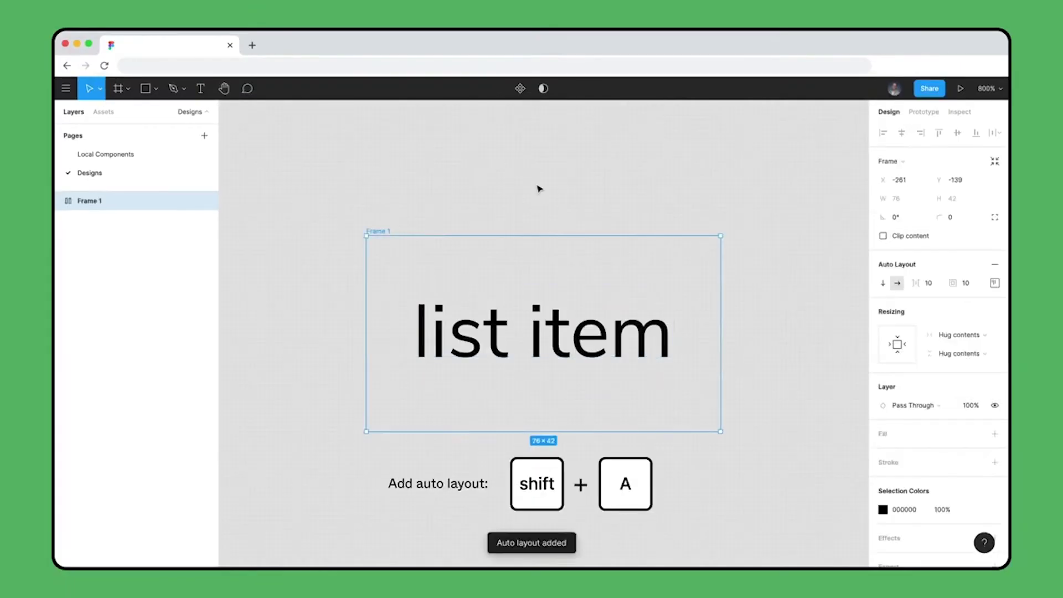
Step: Wrap the three list items in a horizontal auto layout with 16 spacing
right_click(514, 300)
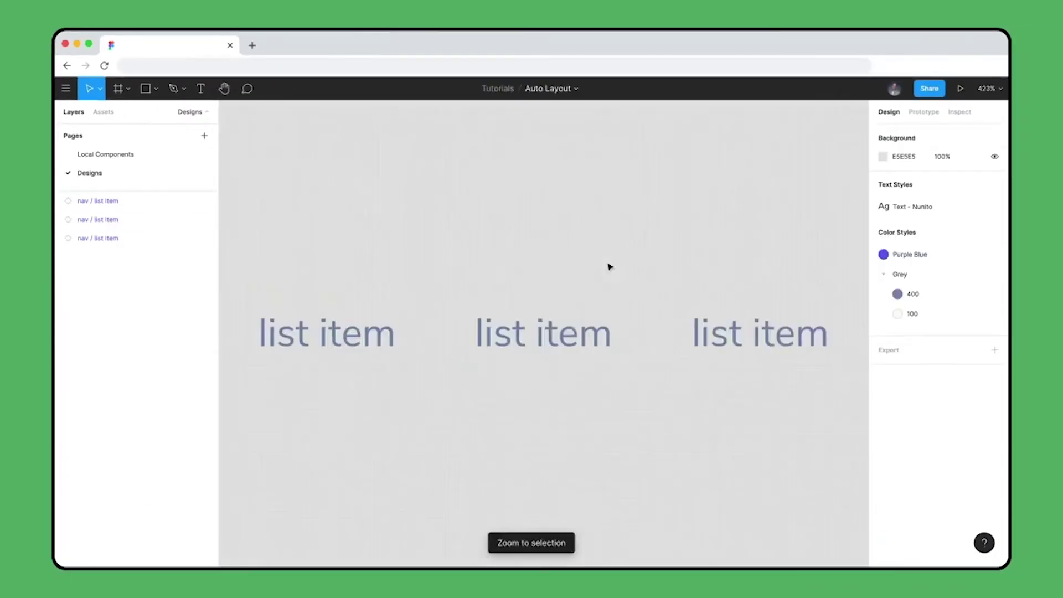
key(shift+a)
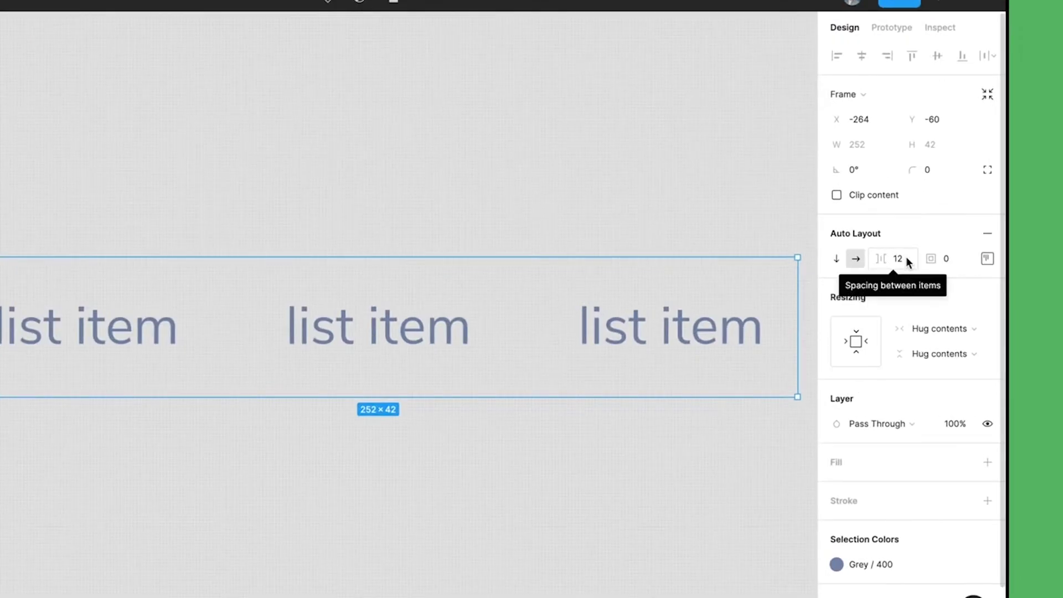
click(906, 257)
text(16)
key(Return)
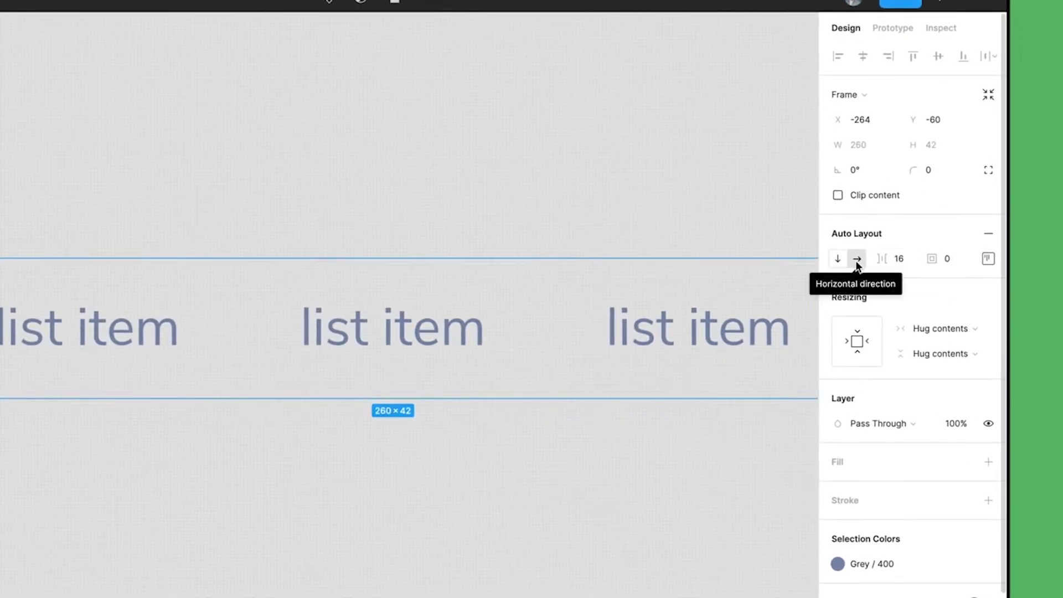
click(838, 259)
click(897, 283)
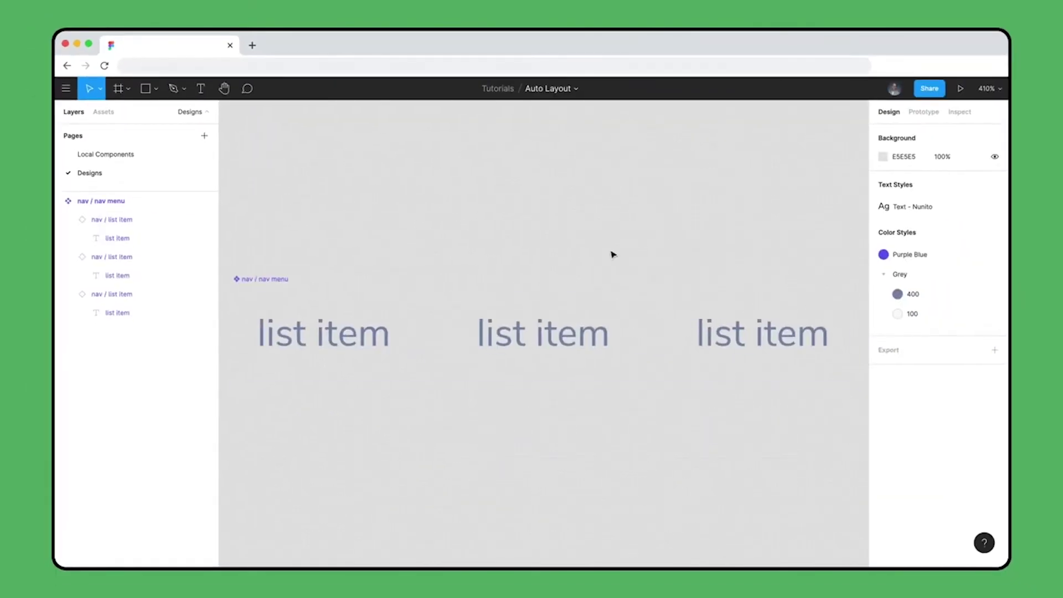
Step: Duplicate the third list item into a fourth and insert the Button component between items 2 and 3
click(718, 334)
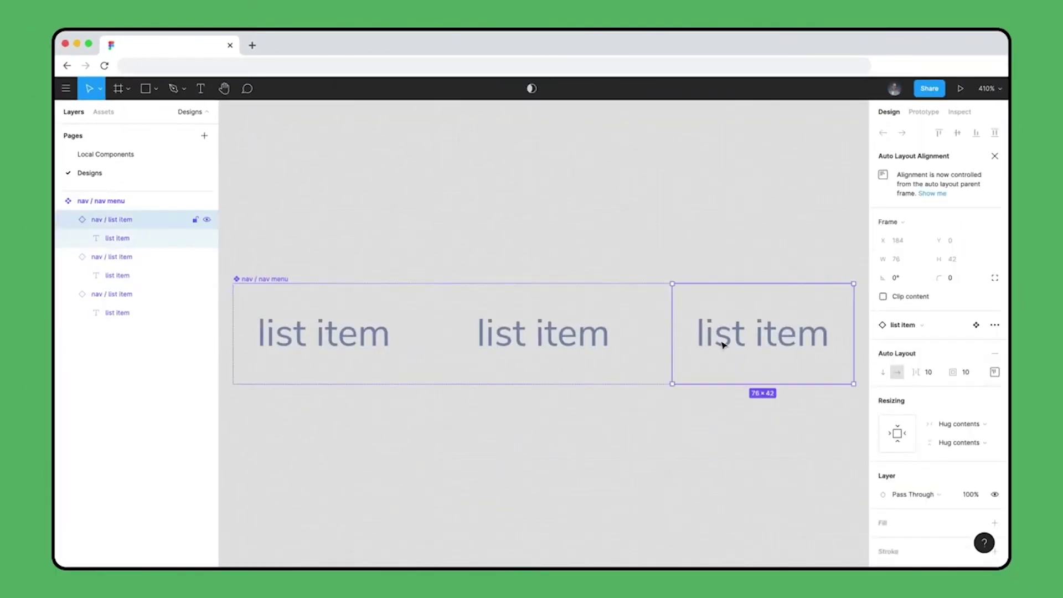
key(ctrl+d)
click(632, 232)
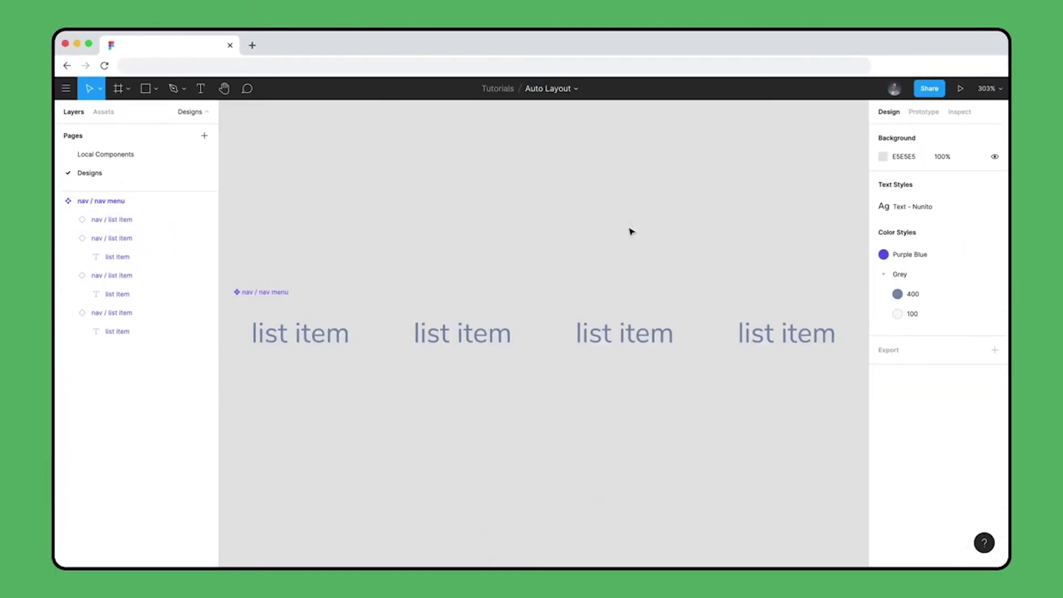
key(alt+2)
drag(125, 465, 567, 338)
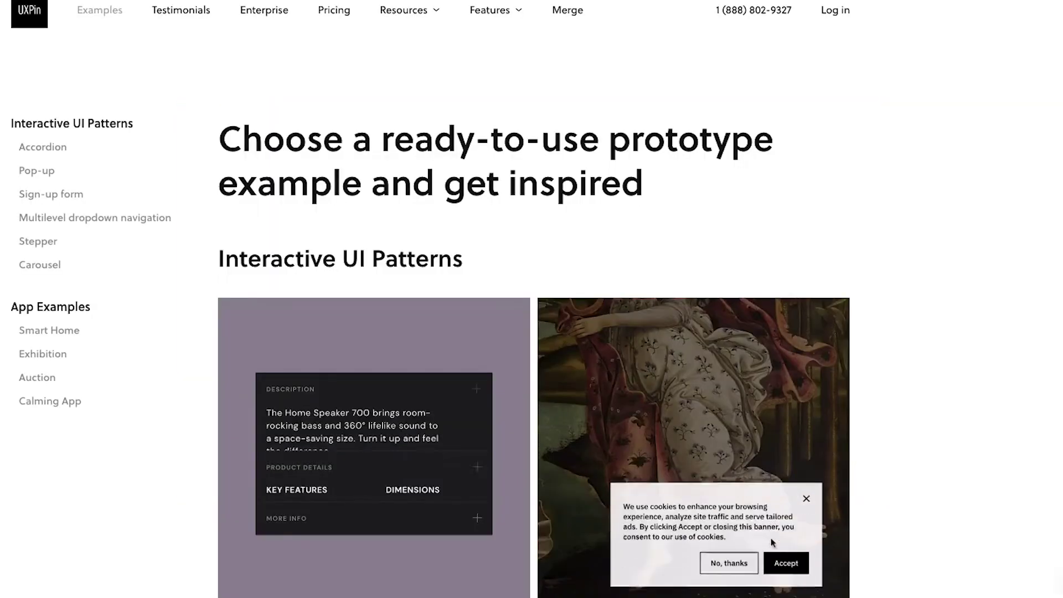
Step: Scroll past Interactive UI Patterns to the smart home, exhibition, auction and calming app demos
scroll(770, 537, down, 5)
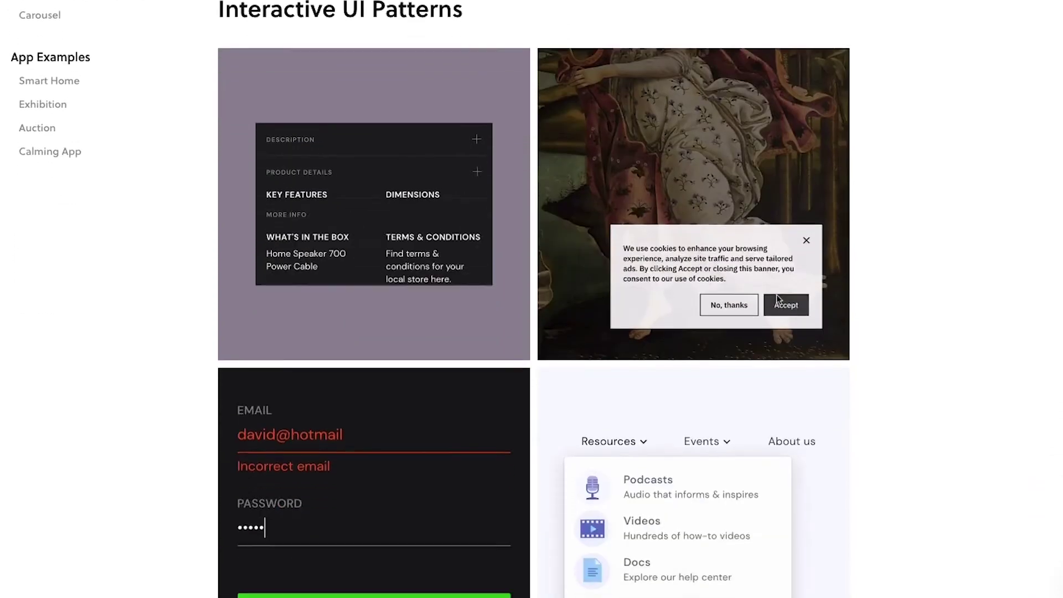
scroll(532, 299, down, 1)
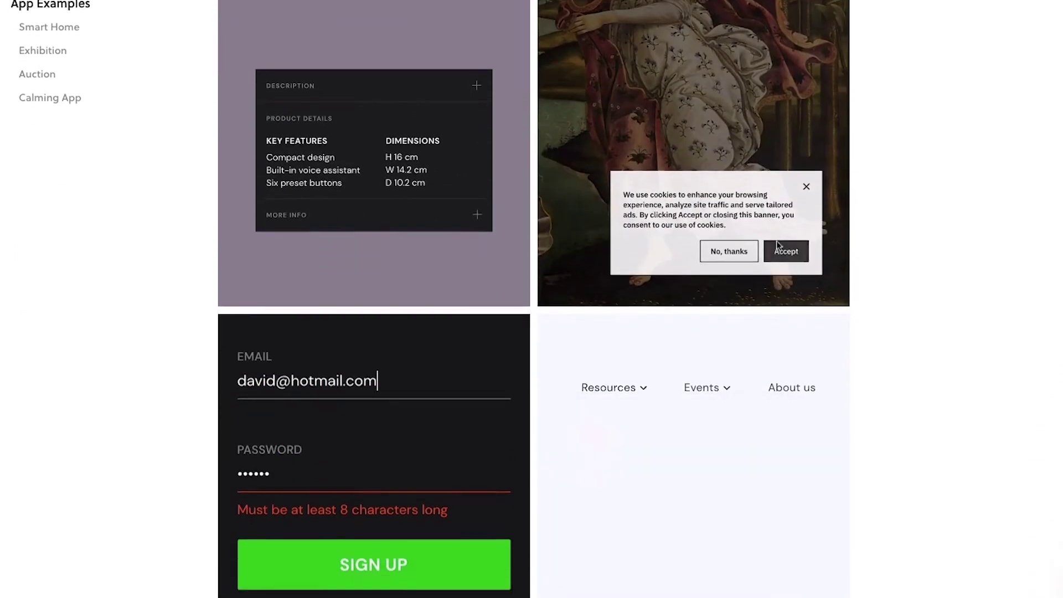
scroll(531, 299, down, 6)
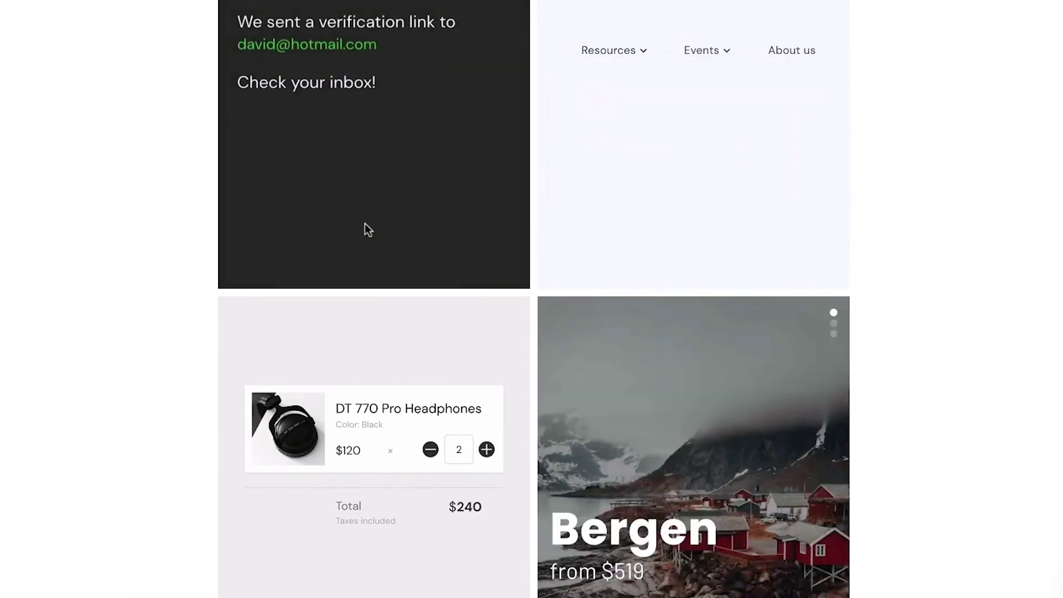
scroll(364, 223, down, 5)
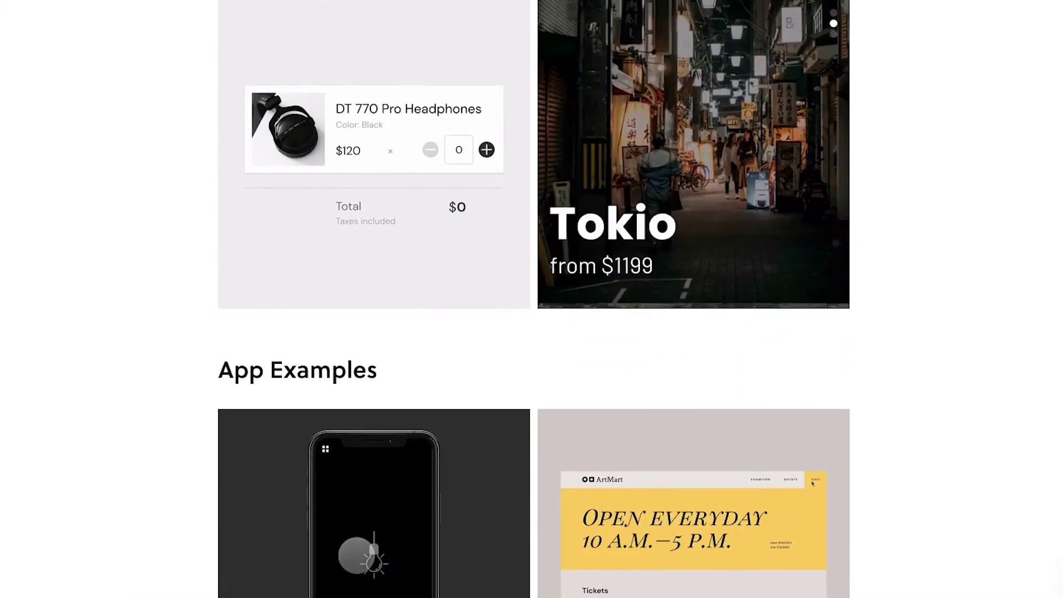
scroll(534, 299, down, 6)
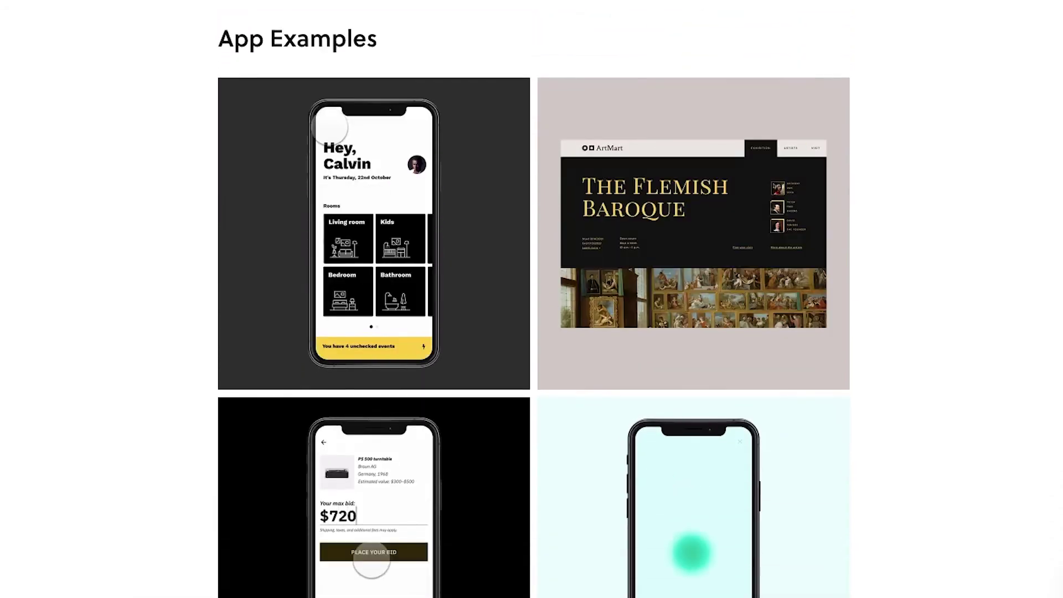
scroll(534, 299, down, 2)
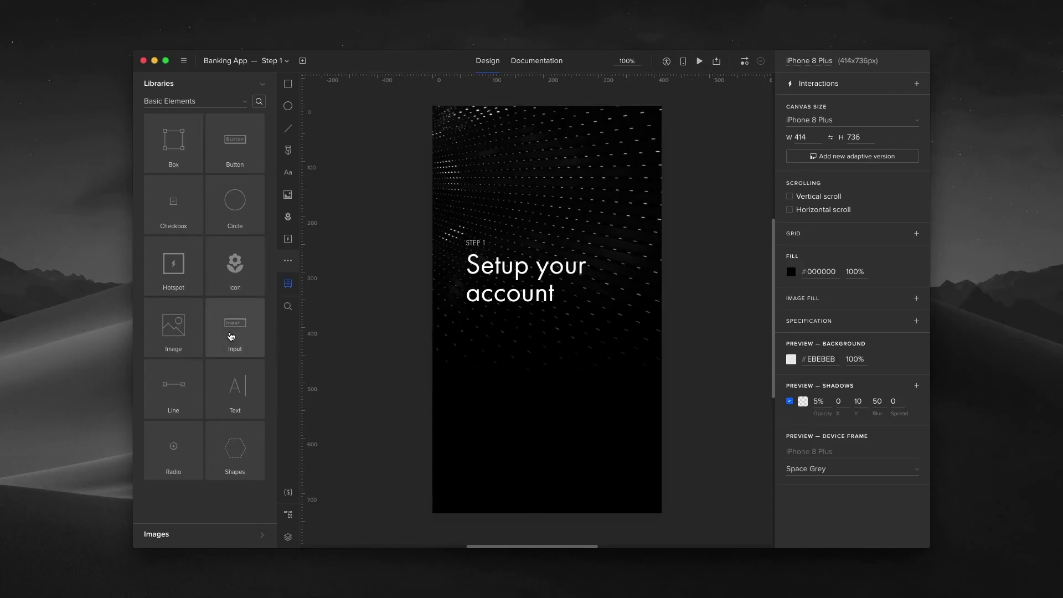
Step: Add an input field below the heading and give its box a bottom-only stroke
click(231, 336)
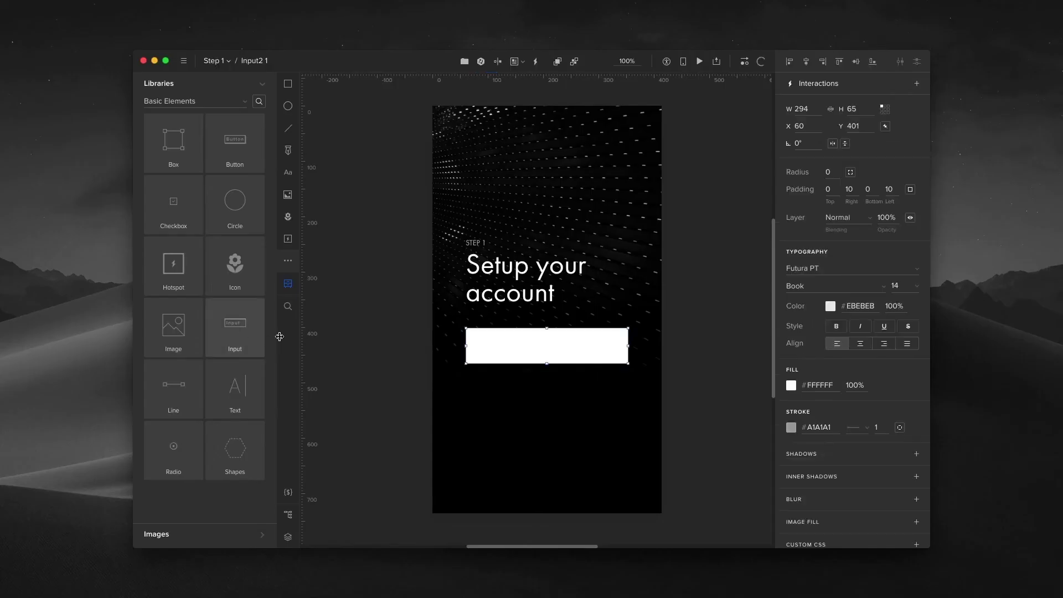
click(656, 208)
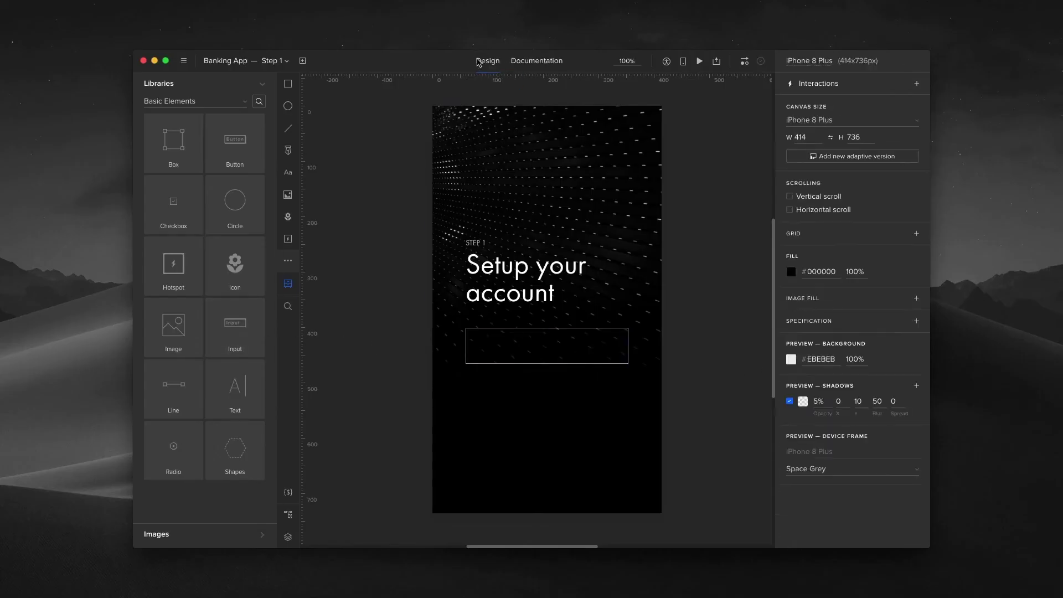
click(481, 340)
double_click(489, 332)
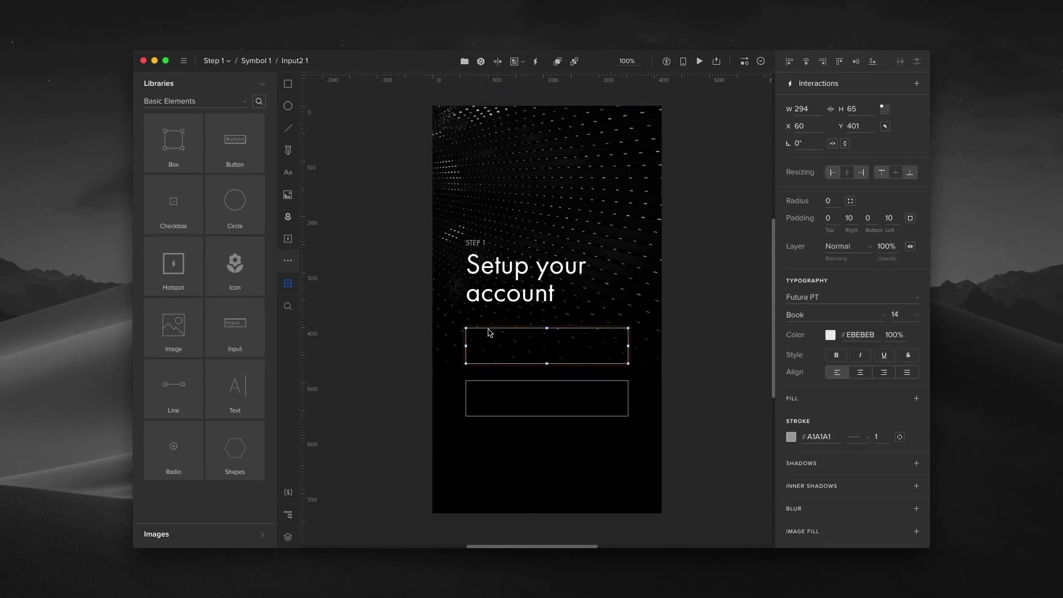
click(900, 438)
key(Tab)
key(Tab)
text(0)
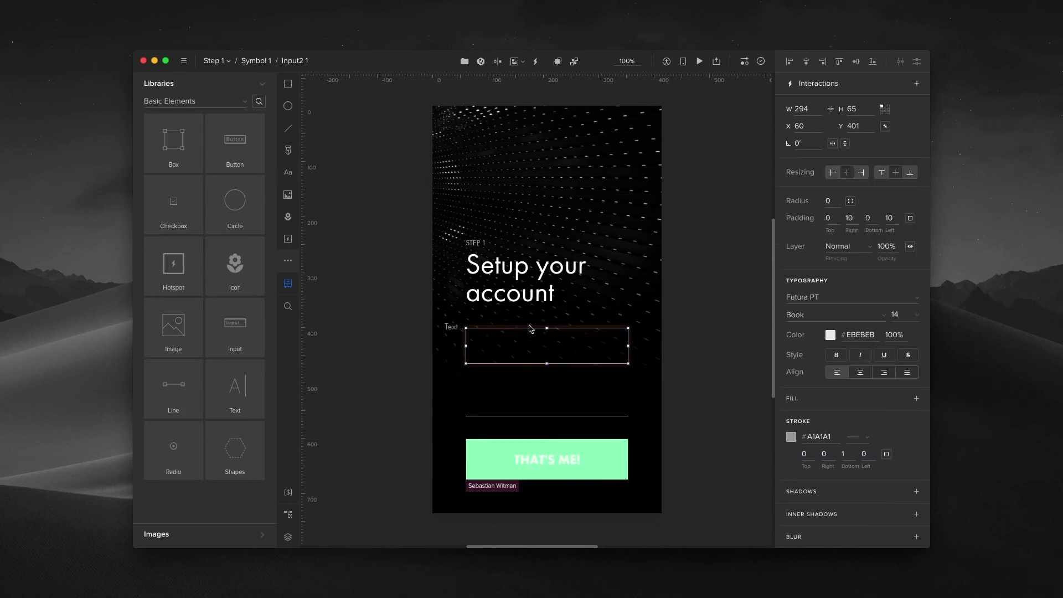
Step: Label the two fields FULL NAME and EMAIL
click(487, 337)
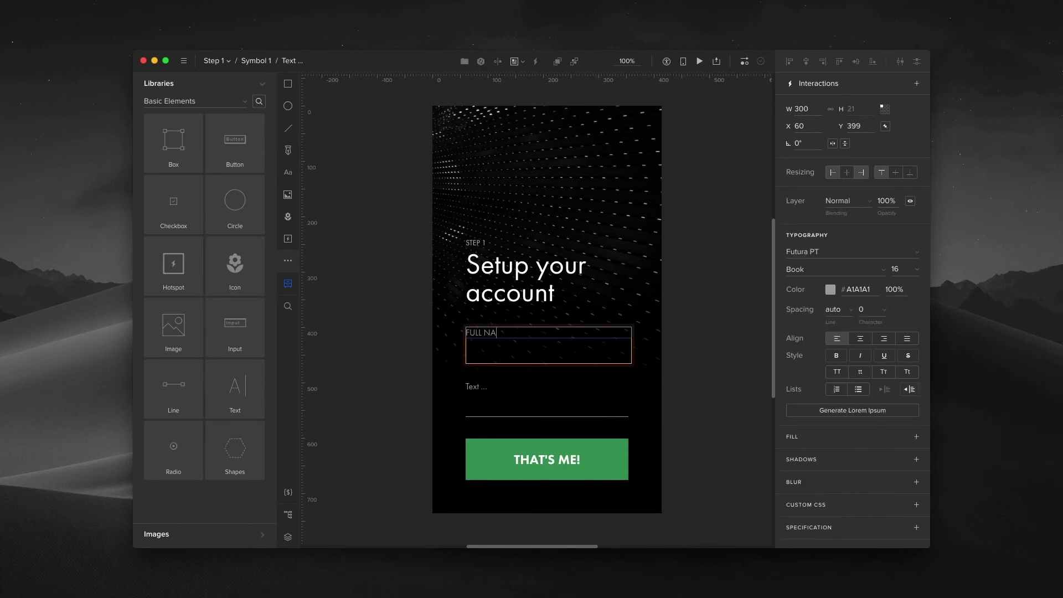
click(484, 388)
text(EMAIL)
click(684, 380)
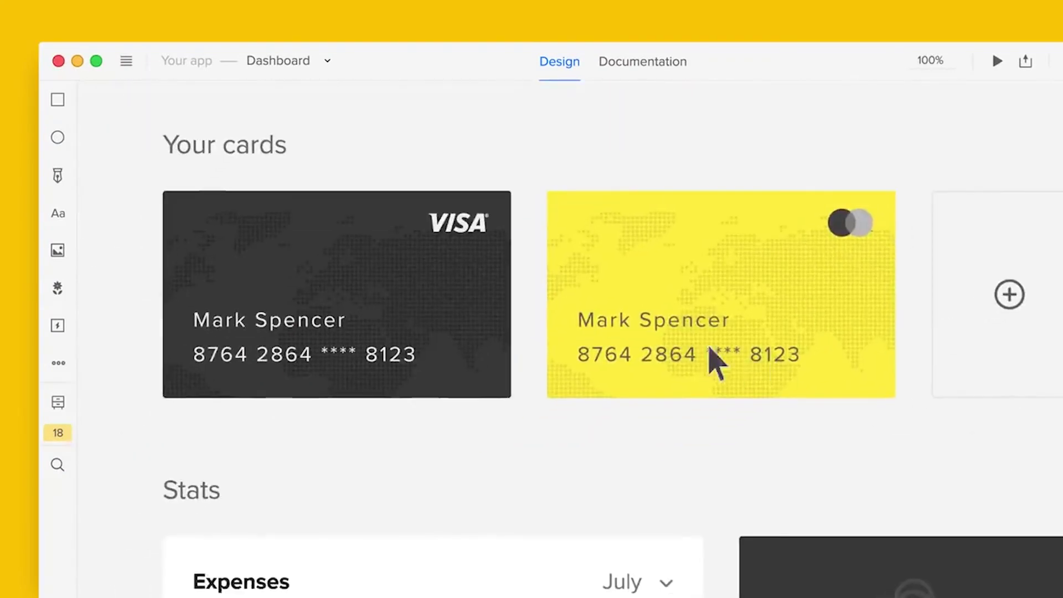
Step: Resize the search box and place a primary Contact us button on the Need help card
click(710, 347)
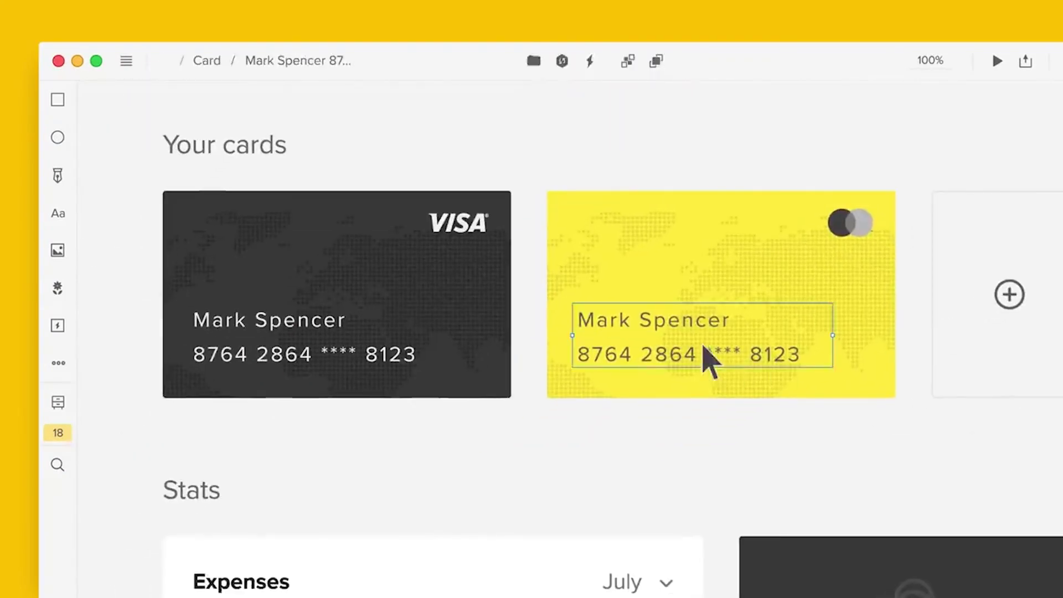
click(811, 291)
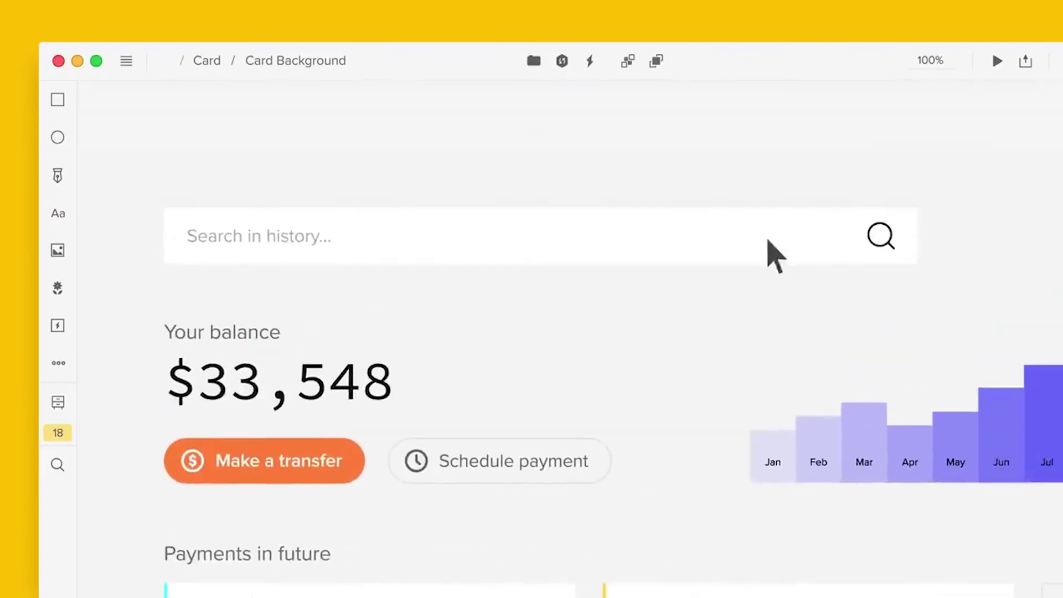
click(769, 254)
mouse_move(917, 263)
mouse_down()
mouse_move(515, 263)
mouse_move(916, 261)
mouse_up()
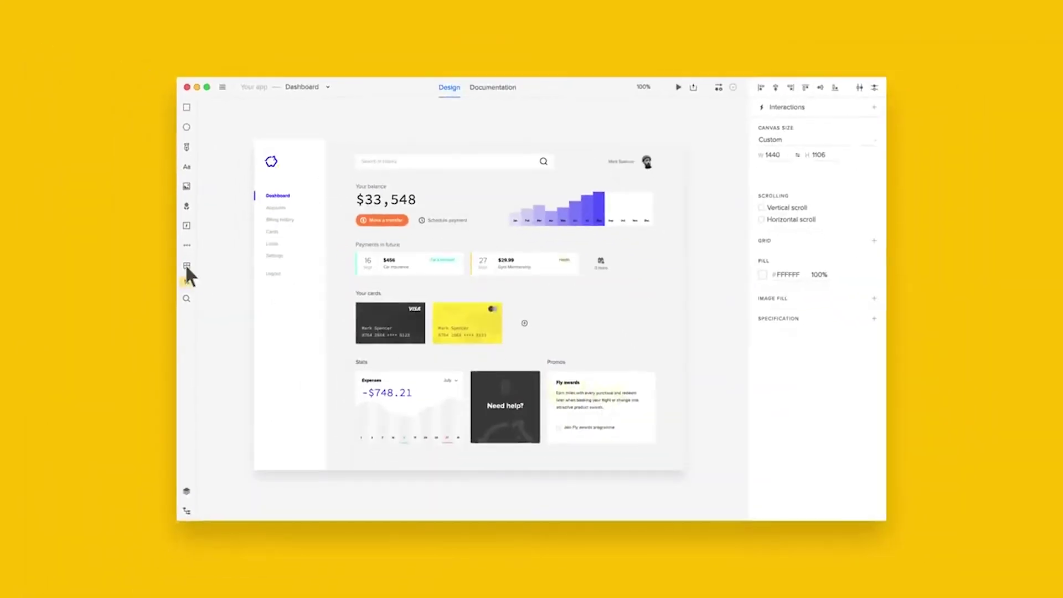
click(187, 265)
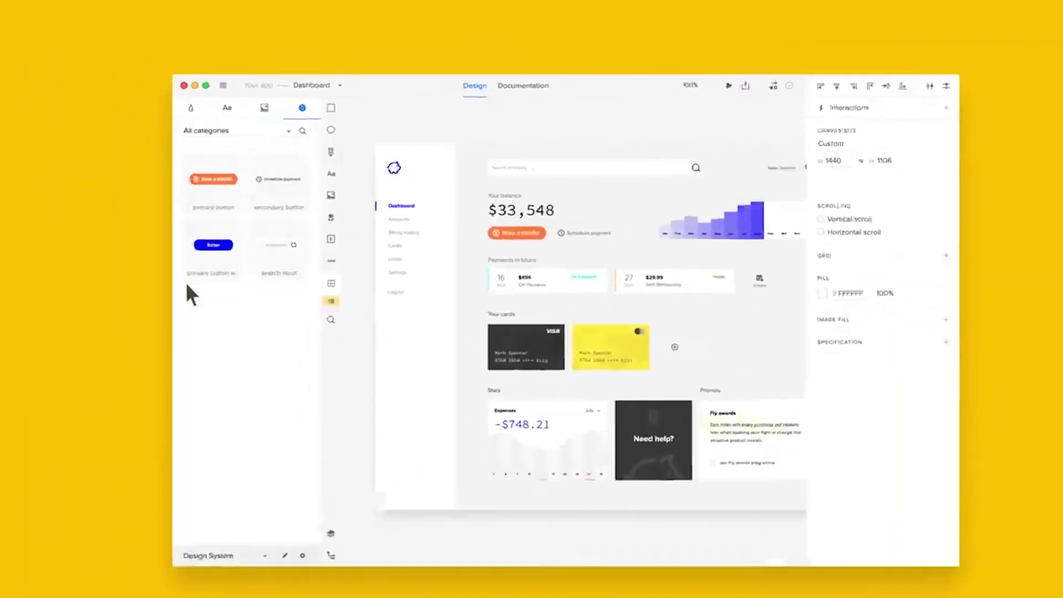
drag(213, 231, 557, 326)
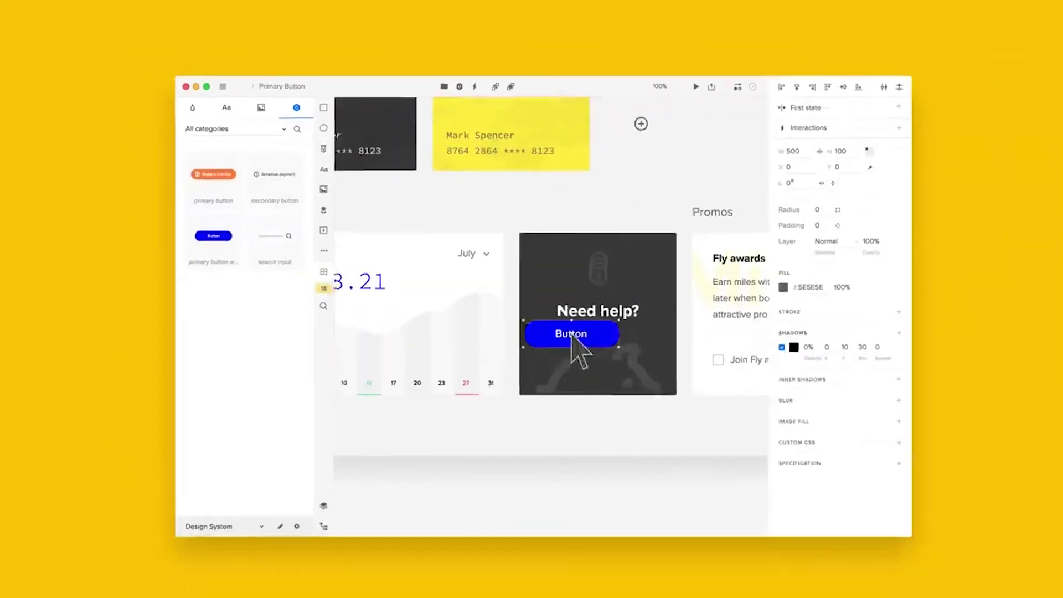
double_click(571, 335)
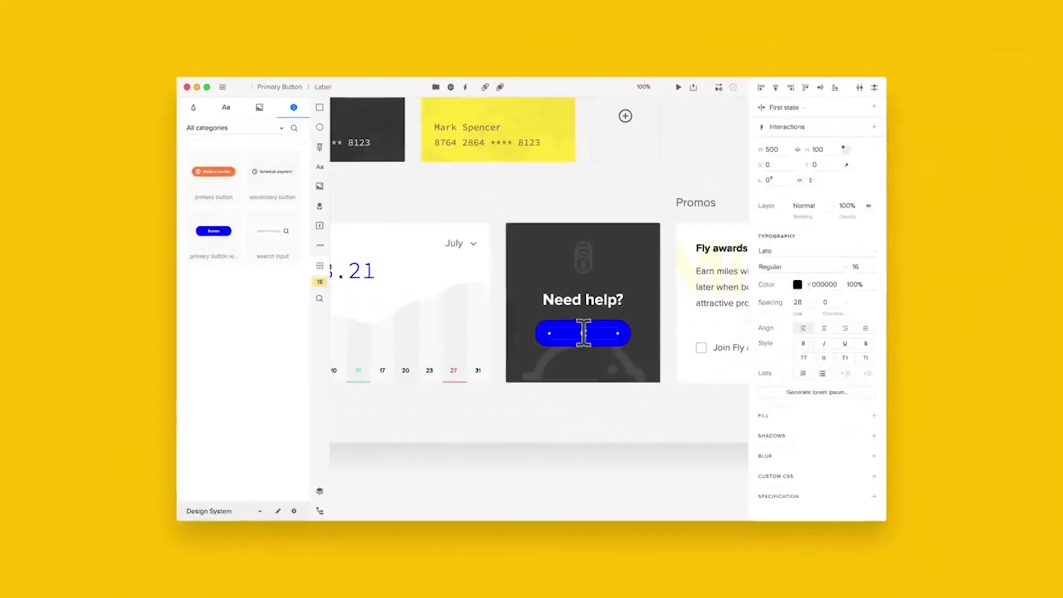
key(Escape)
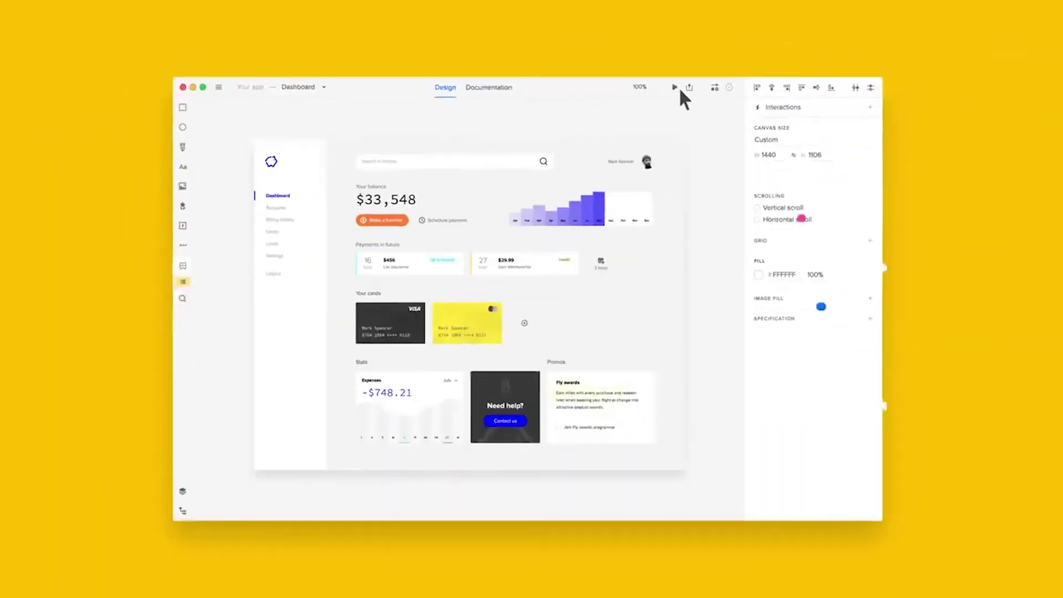
Step: Preview the dashboard and test the search with 'tick'
click(679, 89)
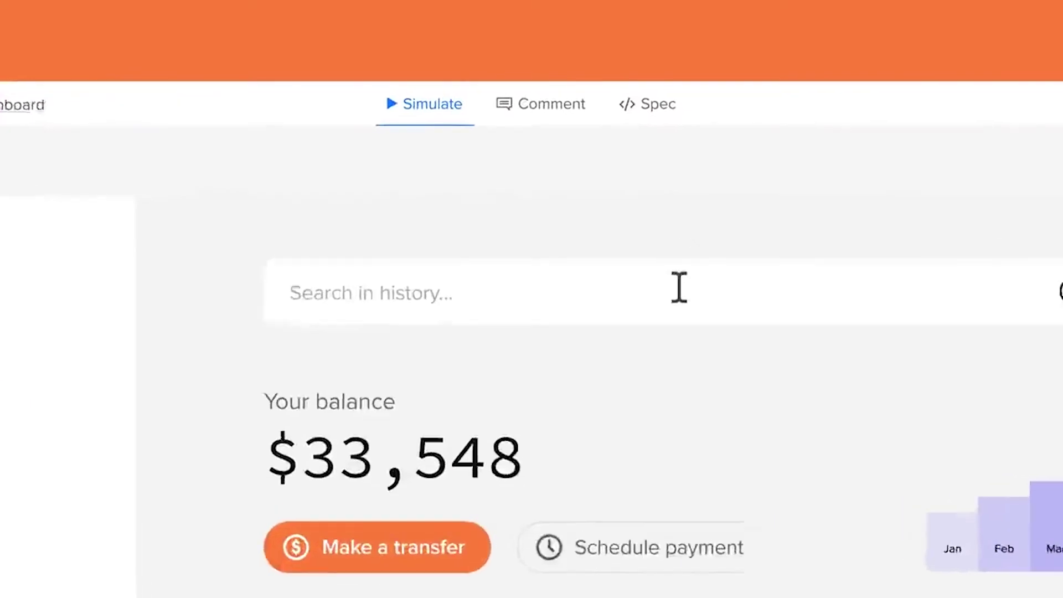
click(617, 158)
text(tick)
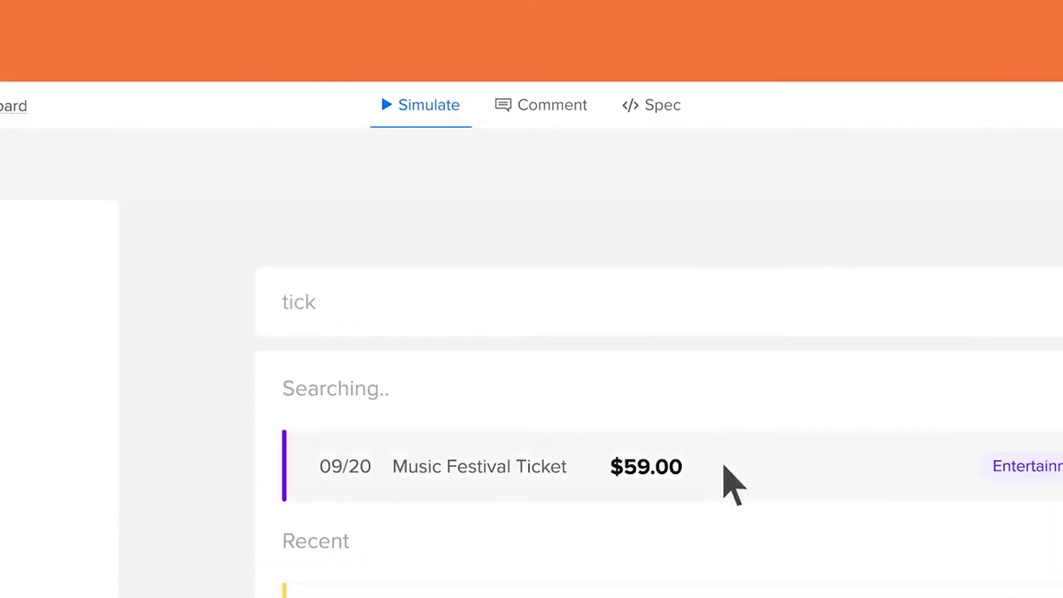
key(Escape)
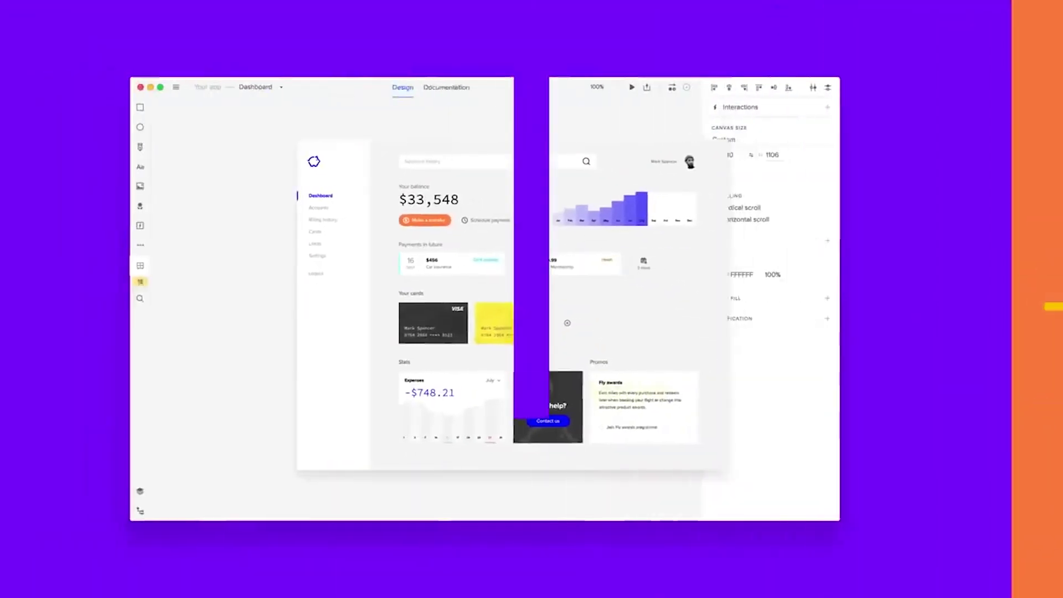